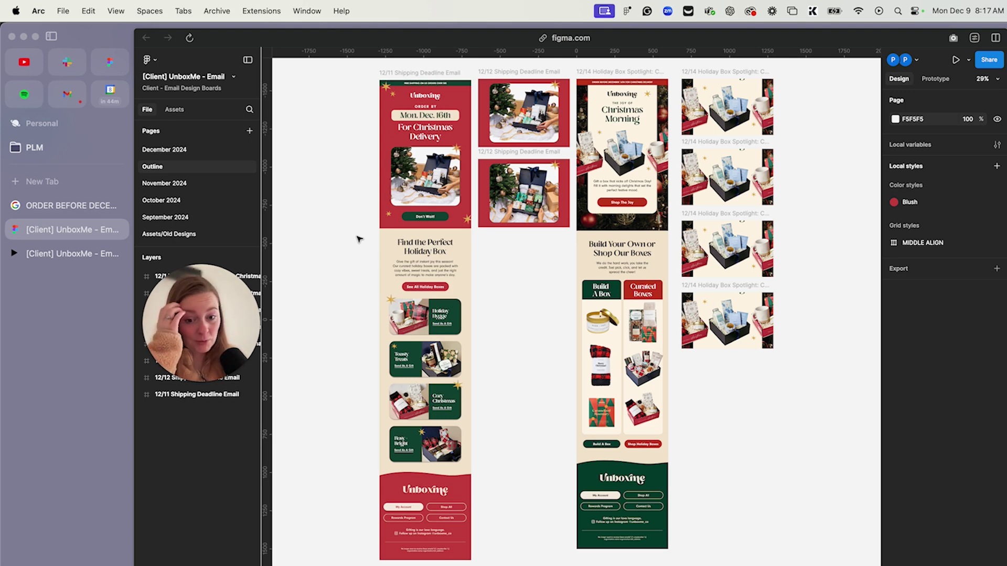
Inspect the gold star in the 12/12 email, then return to the 12/11 email
scroll(348, 157, "up", 5)
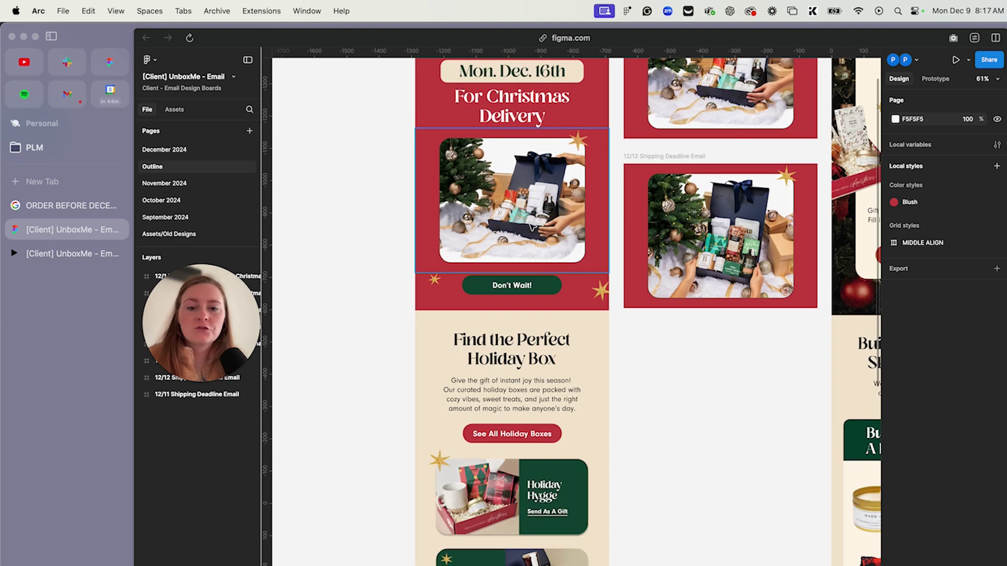
scroll(661, 333, "down", 3)
scroll(653, 435, "up", 3)
scroll(653, 435, "right", 1)
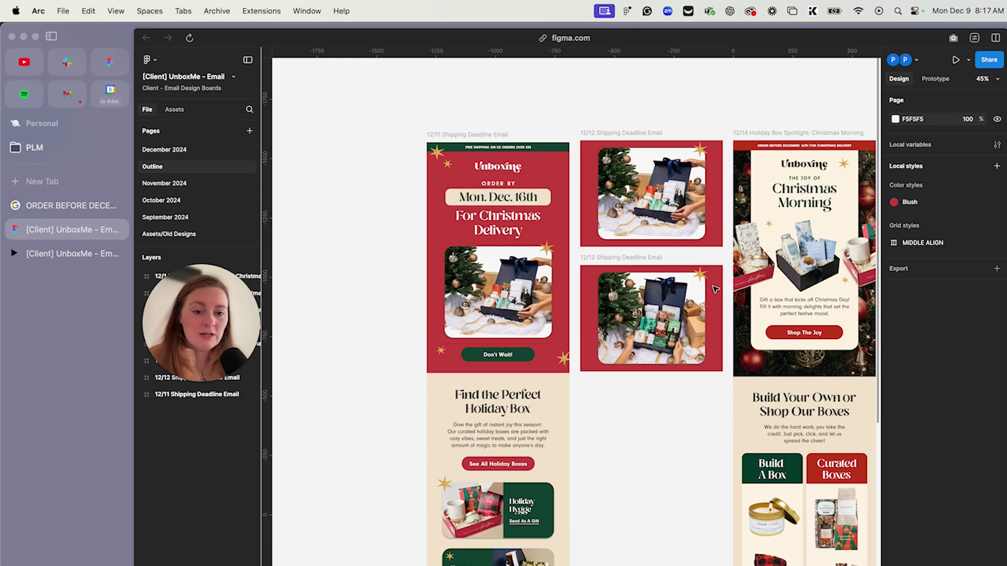
scroll(713, 287, "up", 5)
left_click(691, 263)
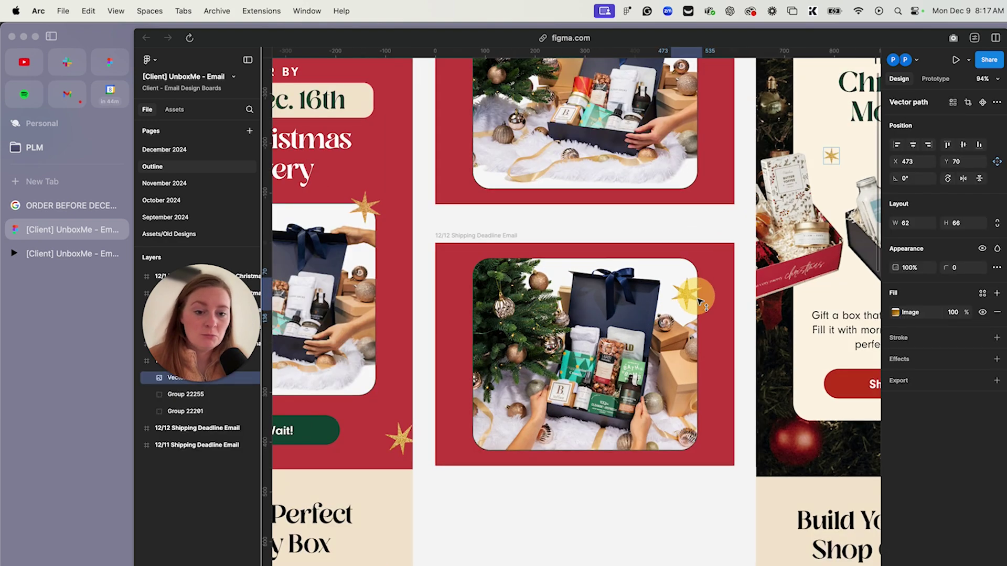
left_click(601, 498)
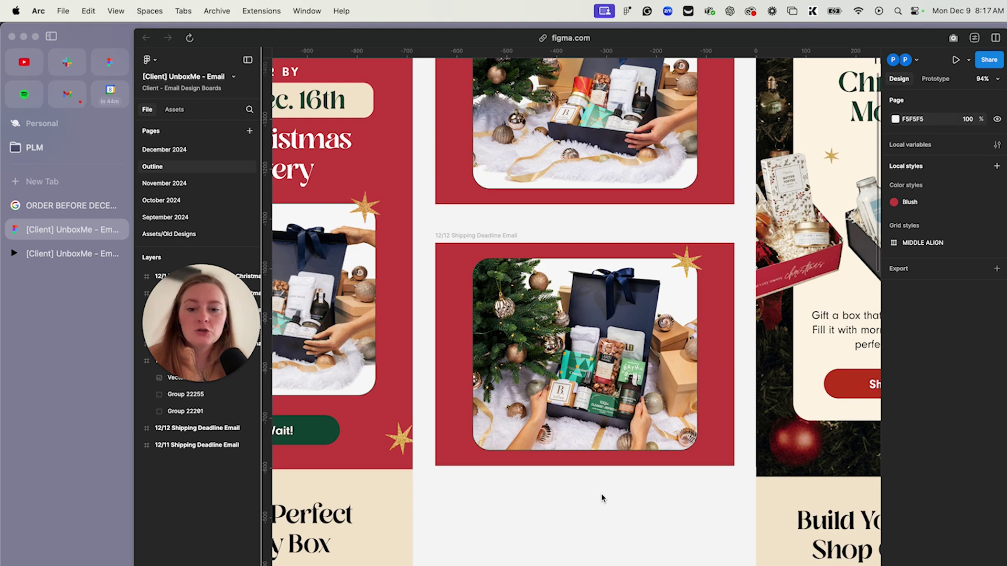
scroll(602, 498, "down", 3)
scroll(479, 139, "left", 1)
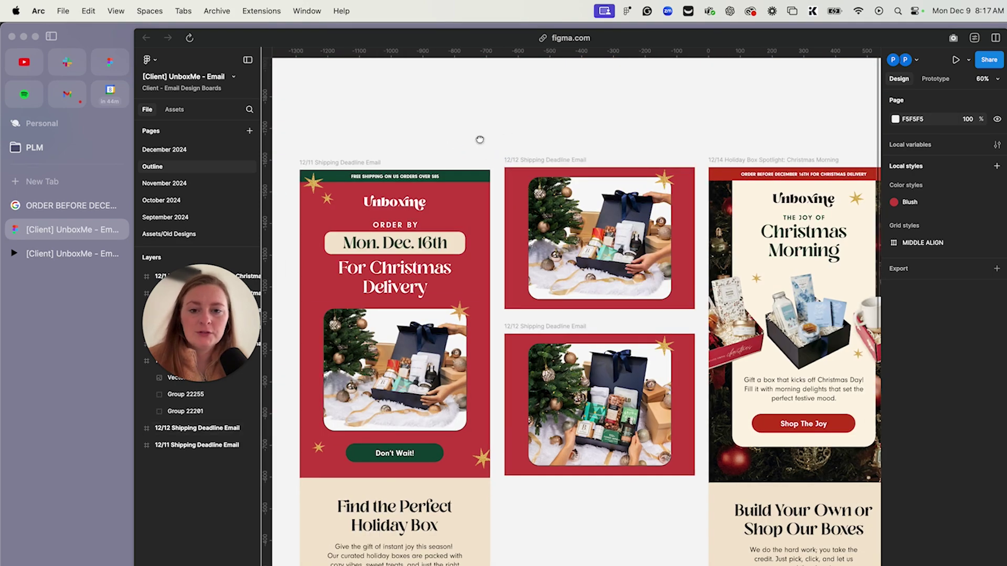
scroll(480, 140, "left", 8)
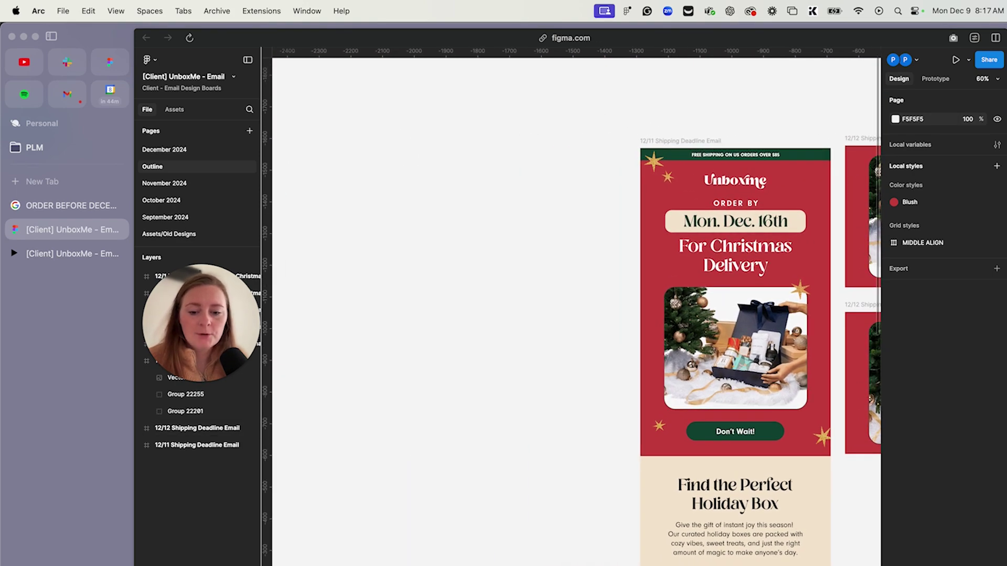
Draw a new frame beside the 12/11 email and size it to 600 × 429
left_click(525, 543)
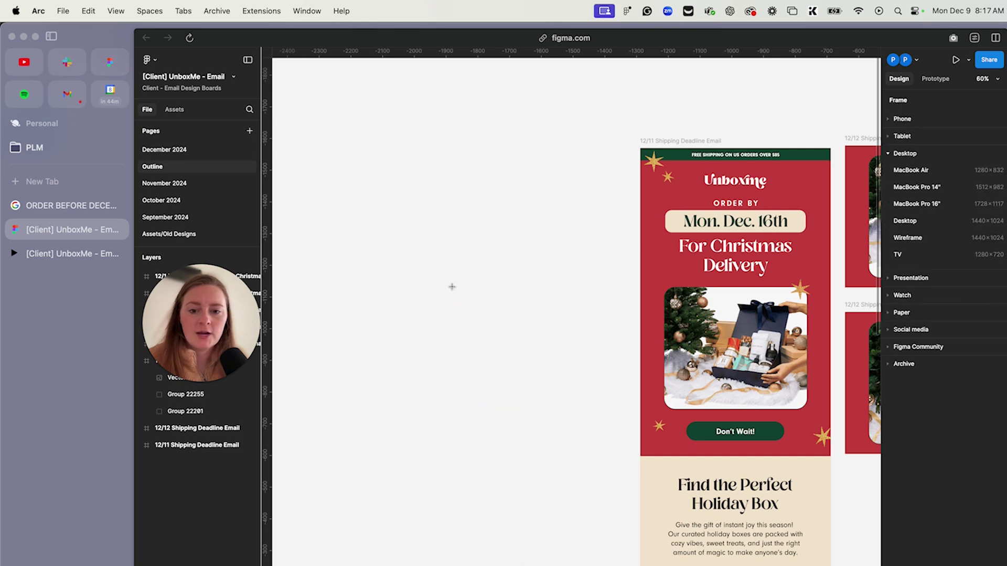
left_click(452, 287)
left_click(915, 224)
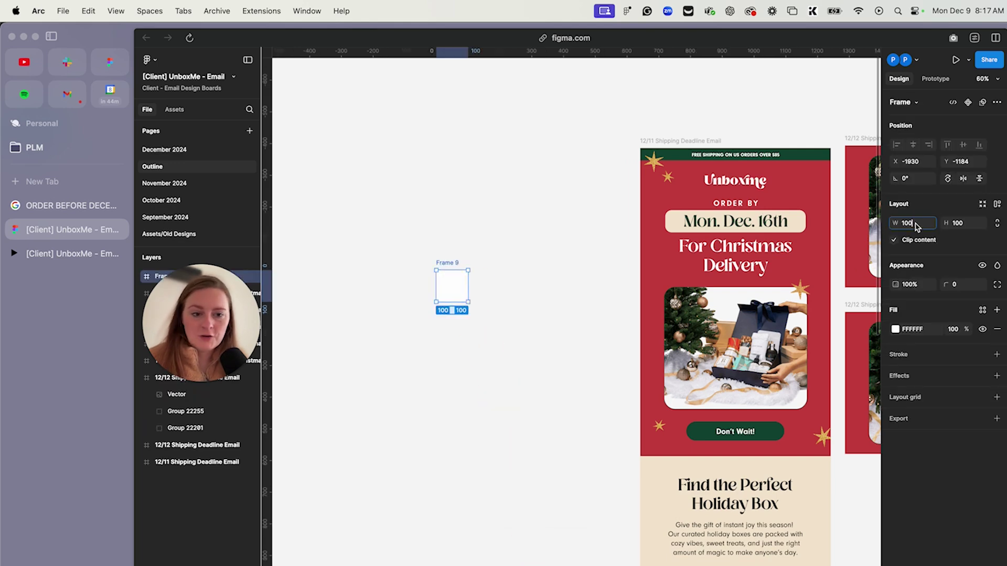
type("600")
key("Return")
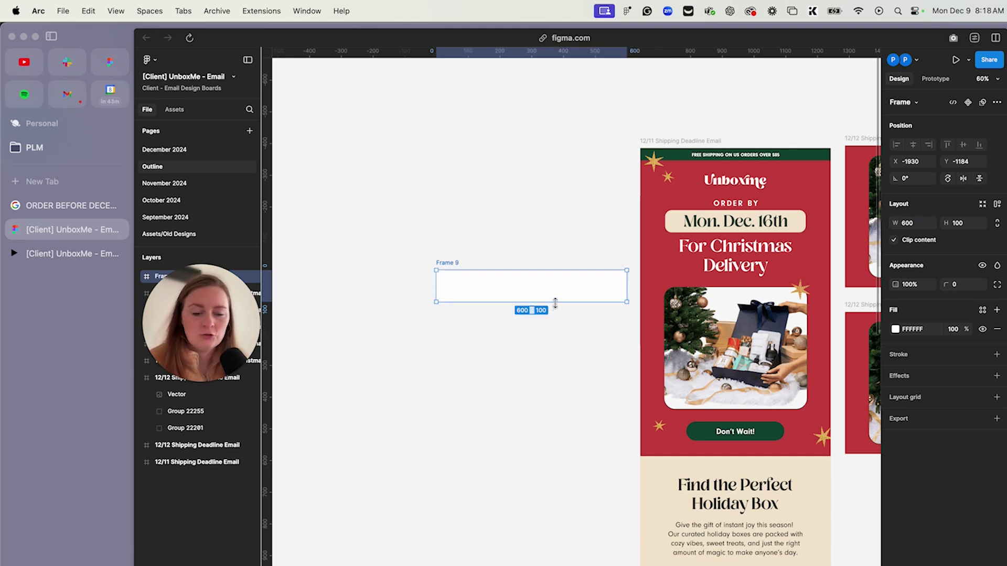
left_click_drag(556, 302, 550, 414)
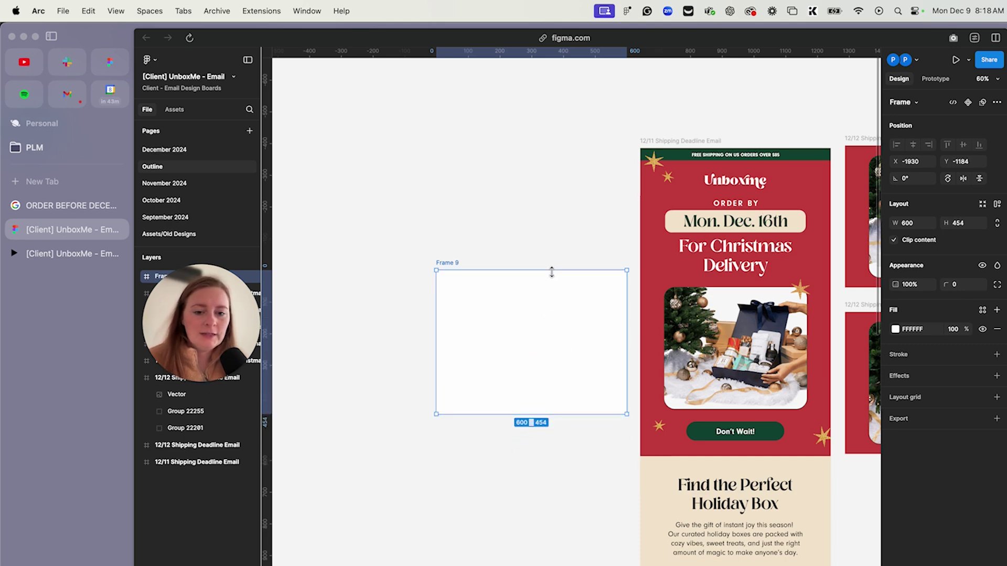
left_click_drag(551, 271, 551, 283)
left_click(583, 245)
scroll(561, 236, "right", 4)
scroll(561, 236, "down", 2)
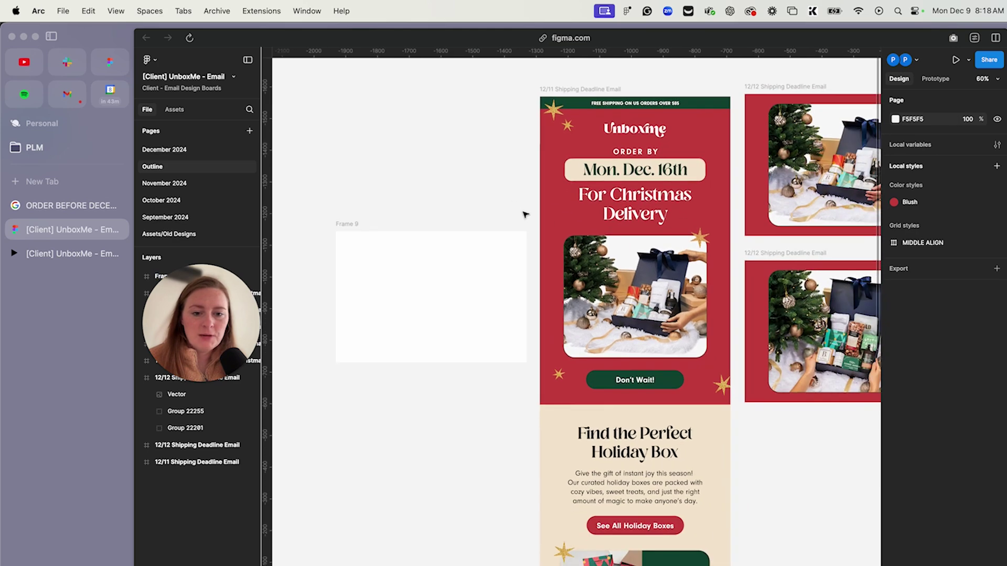
left_click(443, 309)
left_click_drag(462, 361, 461, 367)
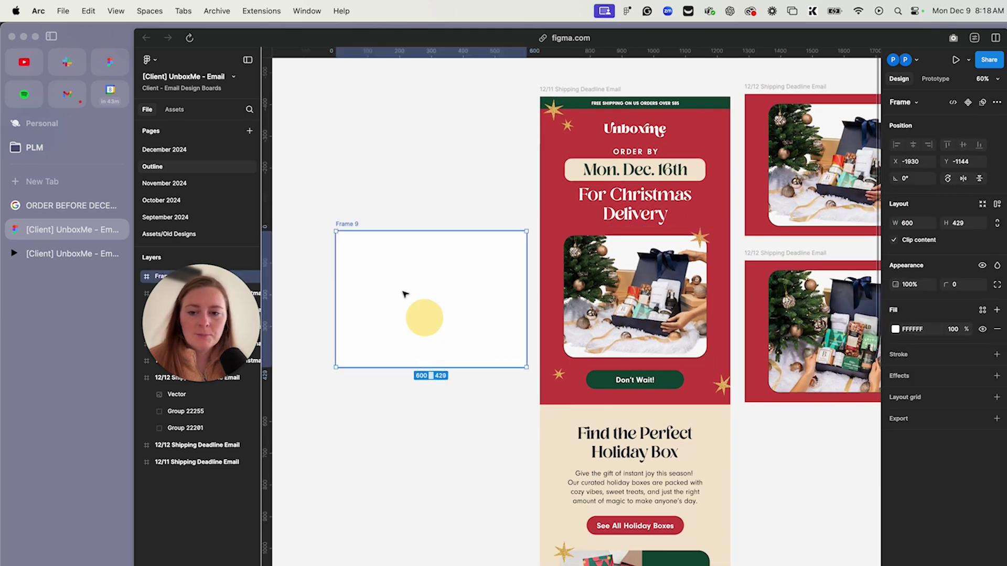
Rename the new frame to 'Frame 1 -GIF'
double_click(348, 224)
key("BackSpace")
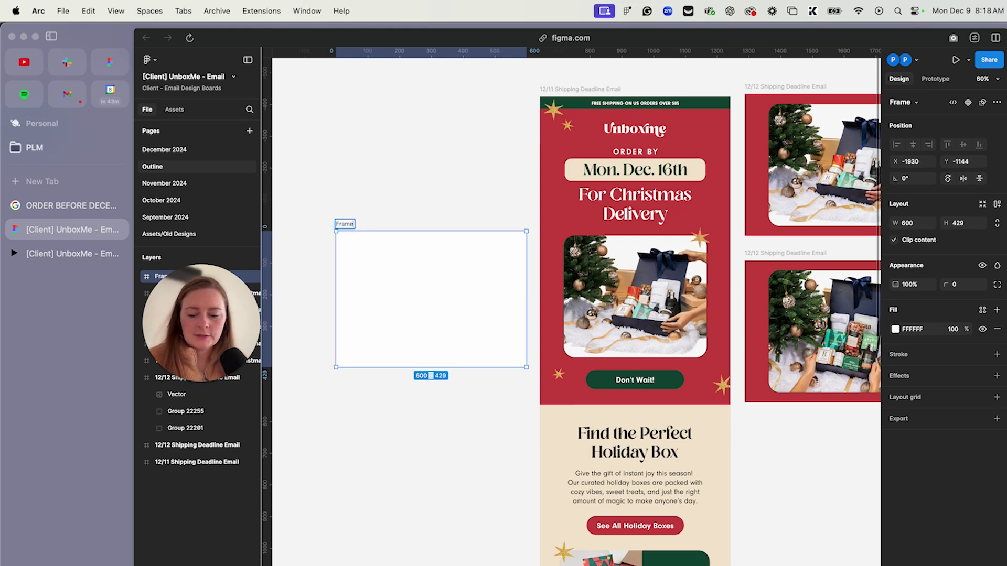
type("Frame 1 -GIF")
key("Return")
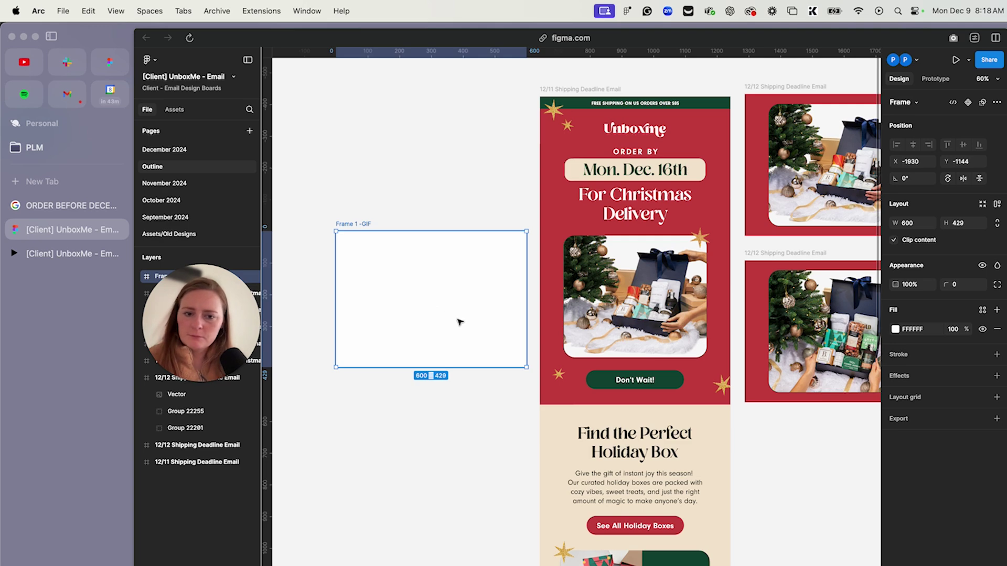
Fill the frame with the email's red CA4544 using the eyedropper
left_click(896, 331)
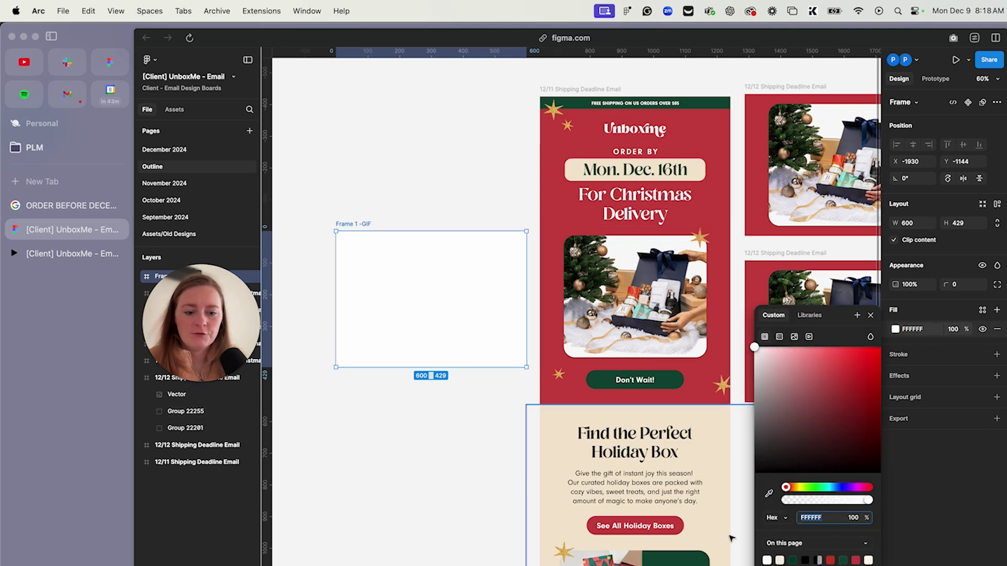
left_click(769, 494)
left_click(570, 213)
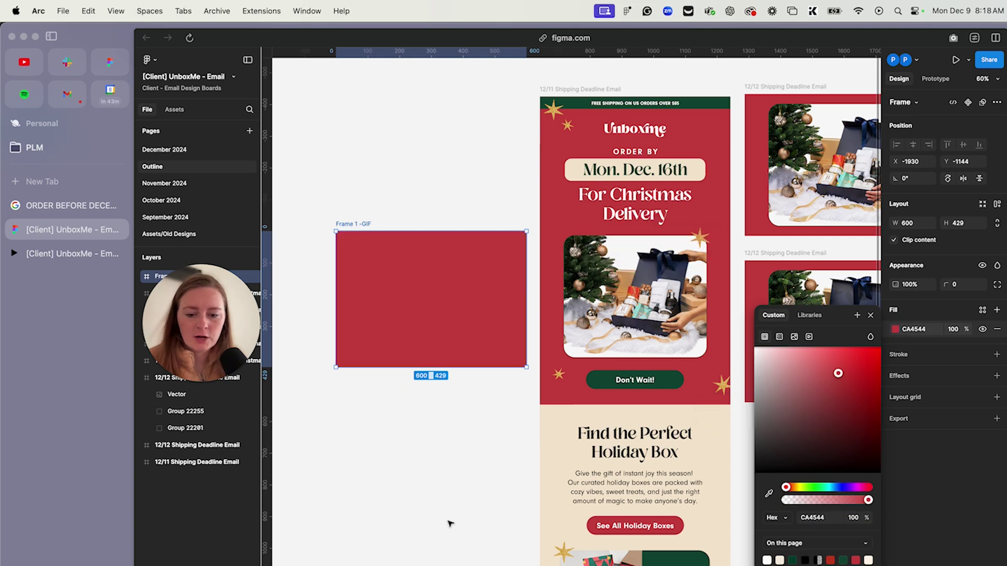
left_click(443, 501)
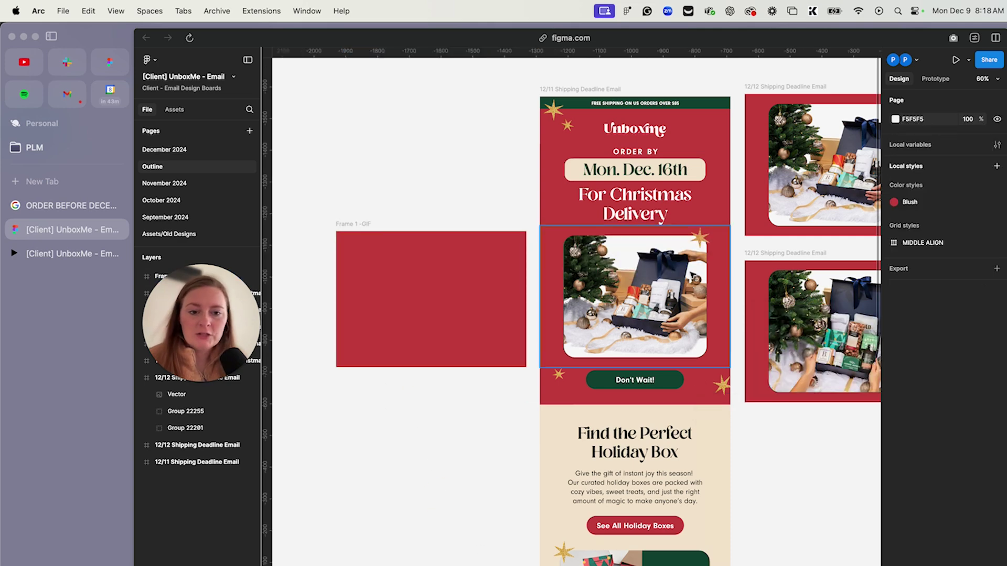
Copy the 12/11 email's gold star into the frame's top-right corner
left_click(722, 389)
left_click_drag(722, 389, 500, 265)
left_click(451, 418)
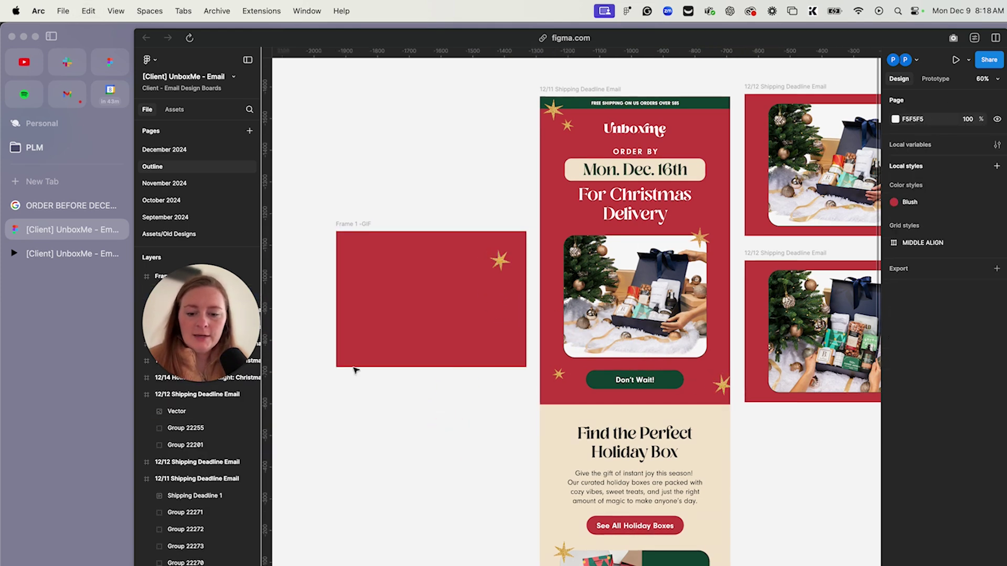
scroll(354, 370, "up", 3)
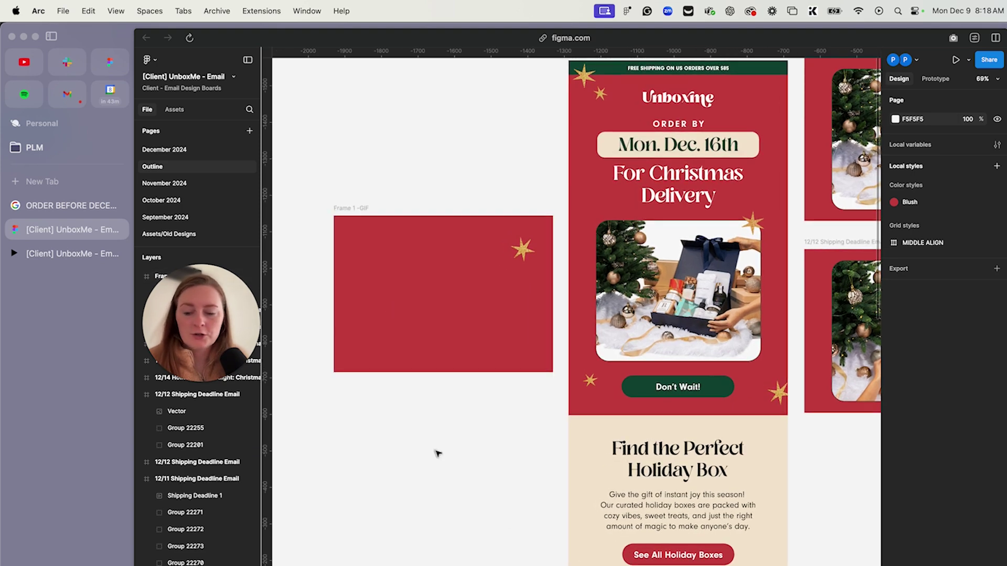
Draw a grey rectangle inside the frame with corner radius 18
left_click(529, 562)
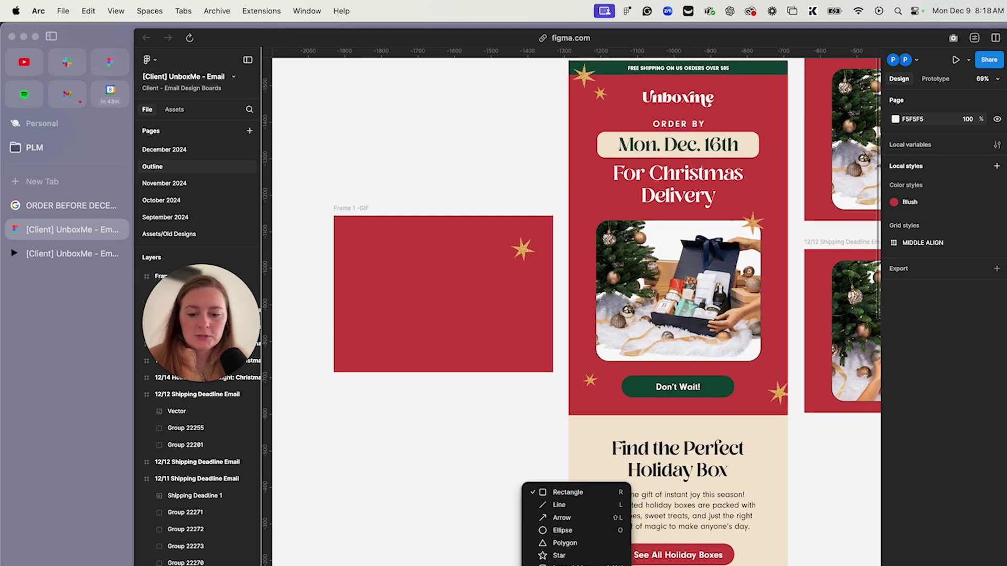
left_click(558, 490)
left_click_drag(388, 255, 532, 352)
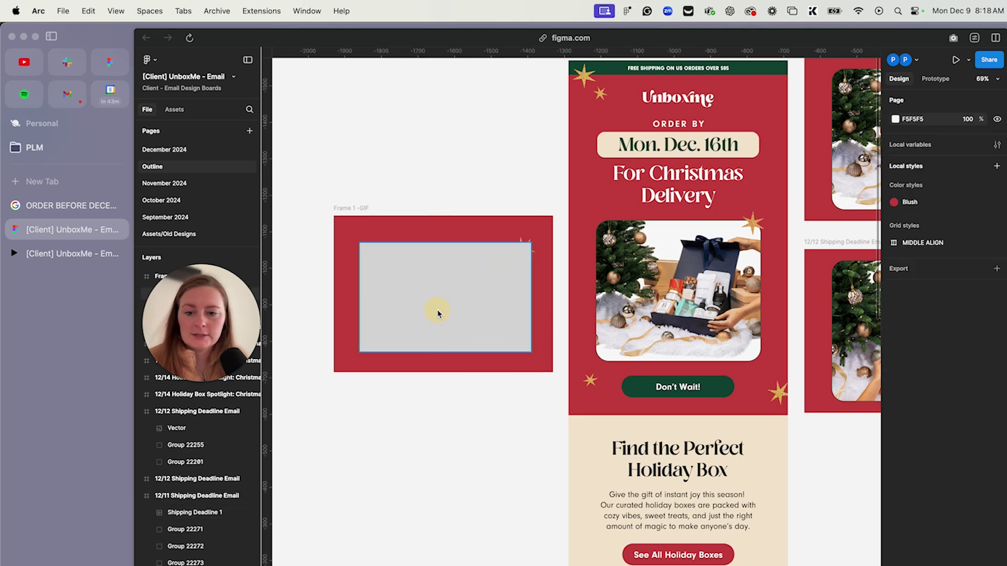
scroll(501, 289, "up", 5)
left_click_drag(545, 223, 540, 228)
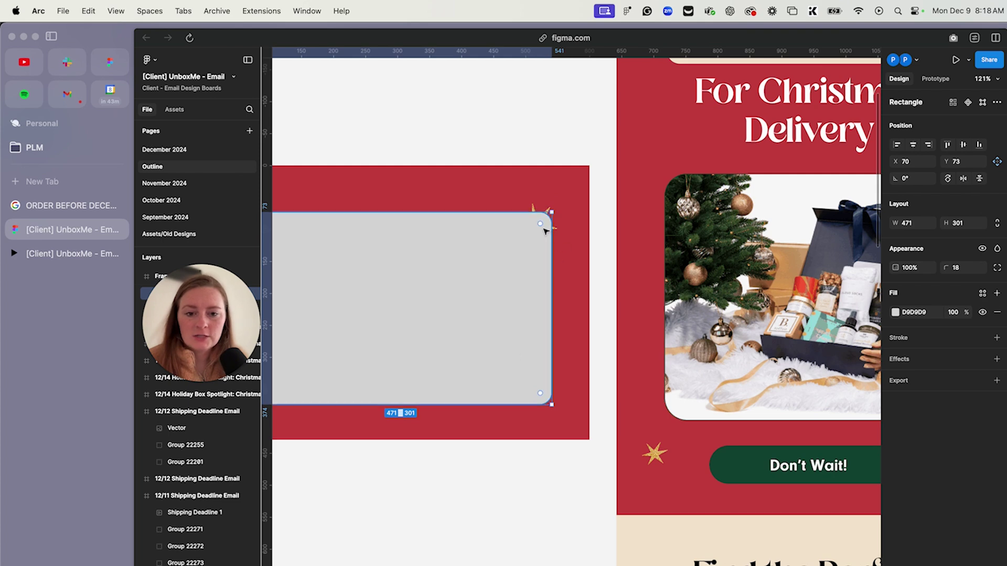
left_click(440, 531)
scroll(446, 499, "down", 5)
Move the star above the rectangle in Layers and nudge it into the corner
left_click(502, 351)
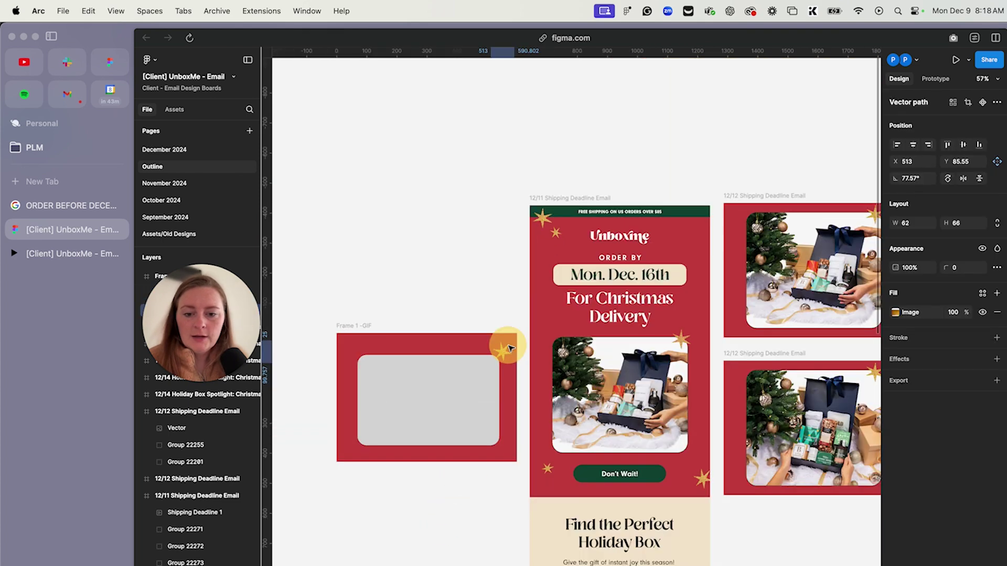
left_click_drag(214, 318, 370, 218)
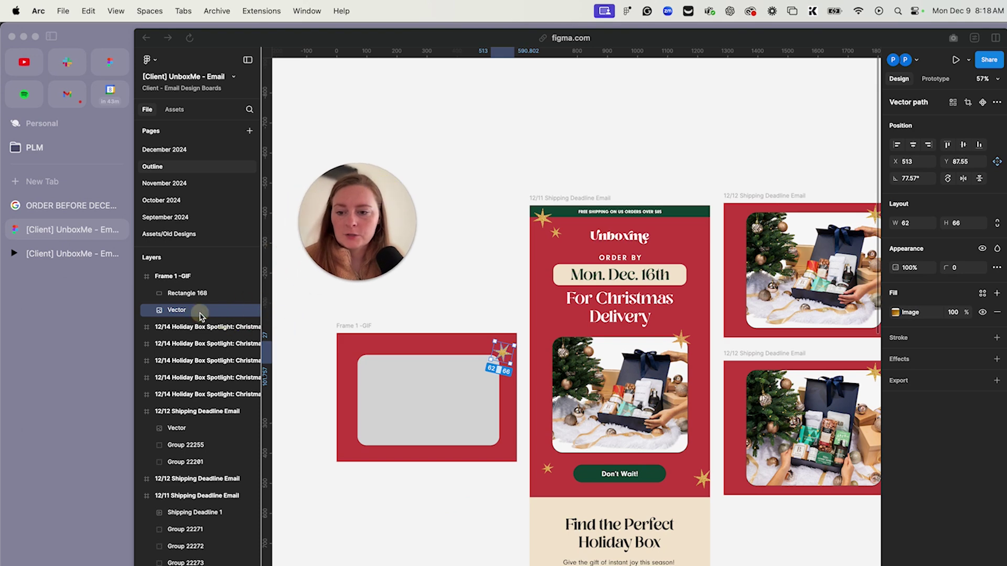
left_click_drag(196, 311, 197, 288)
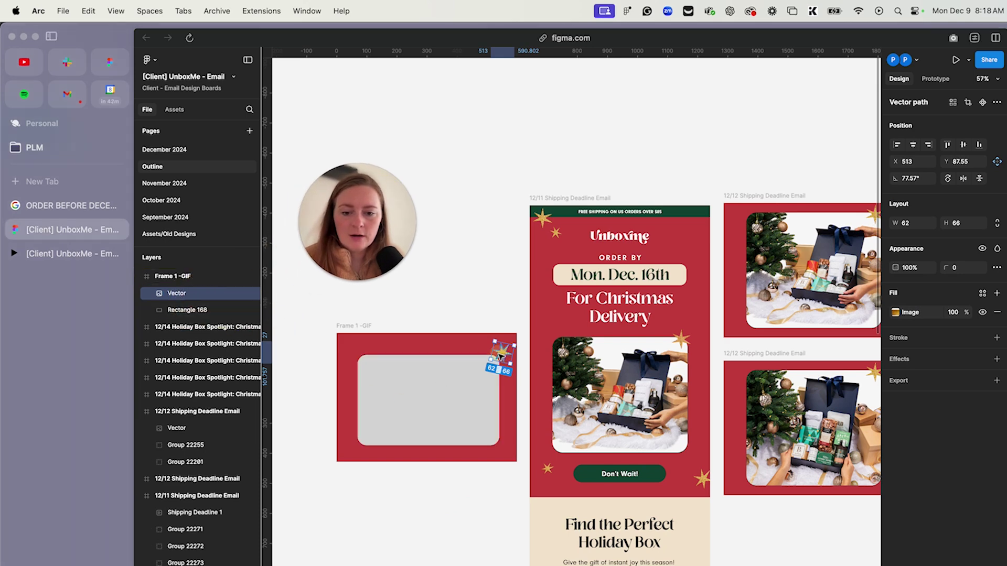
left_click_drag(505, 360, 500, 364)
scroll(451, 309, "up", 3)
scroll(457, 316, "up", 3)
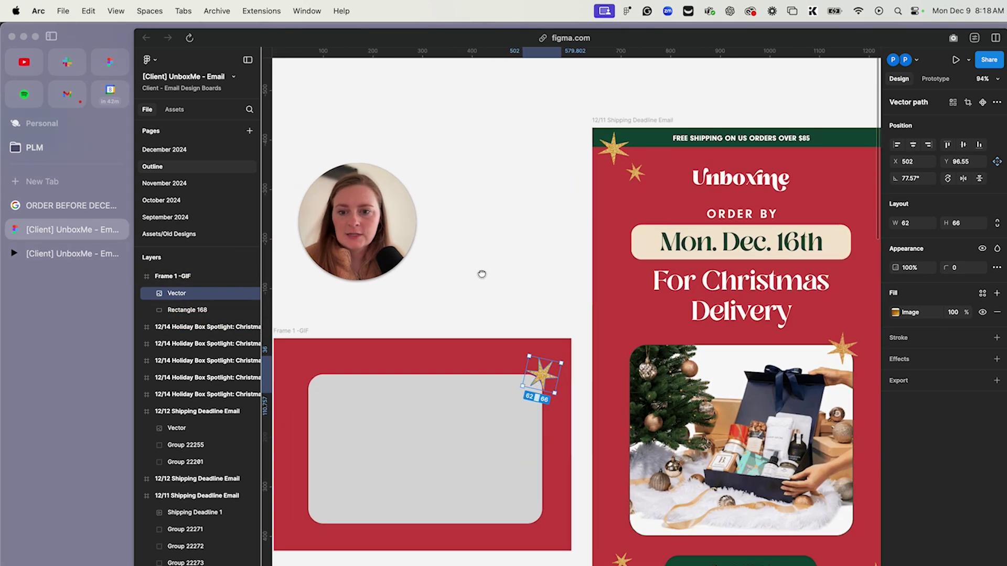
Paste a second, smaller star at the frame's bottom-left
key("super+c")
key("super+v")
left_click_drag(581, 317, 360, 454)
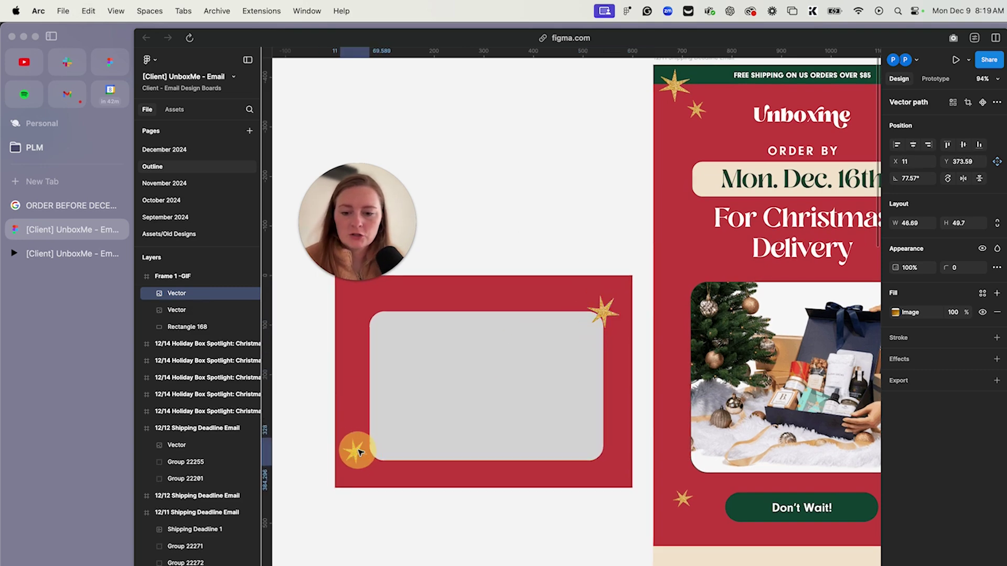
left_click(422, 542)
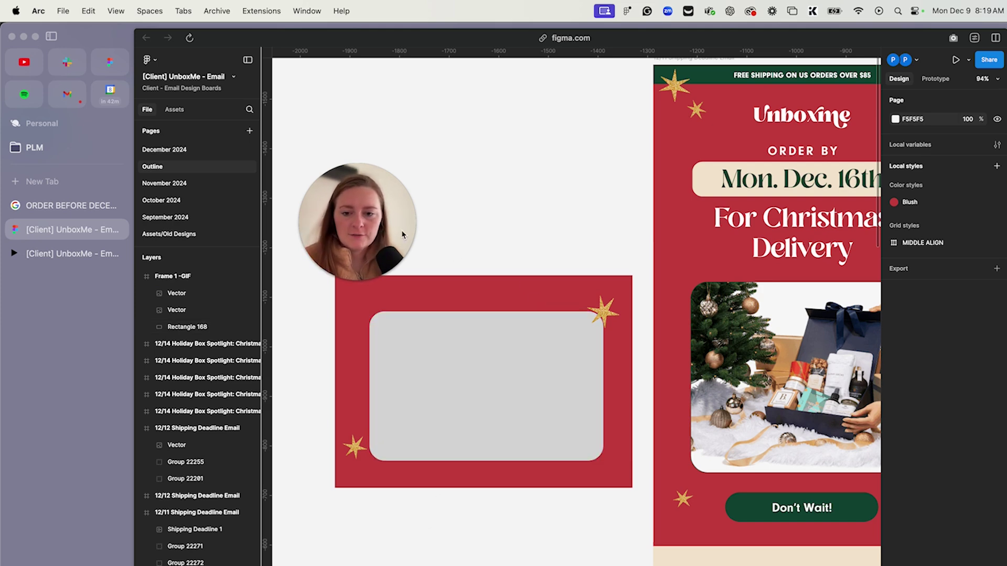
left_click(363, 274)
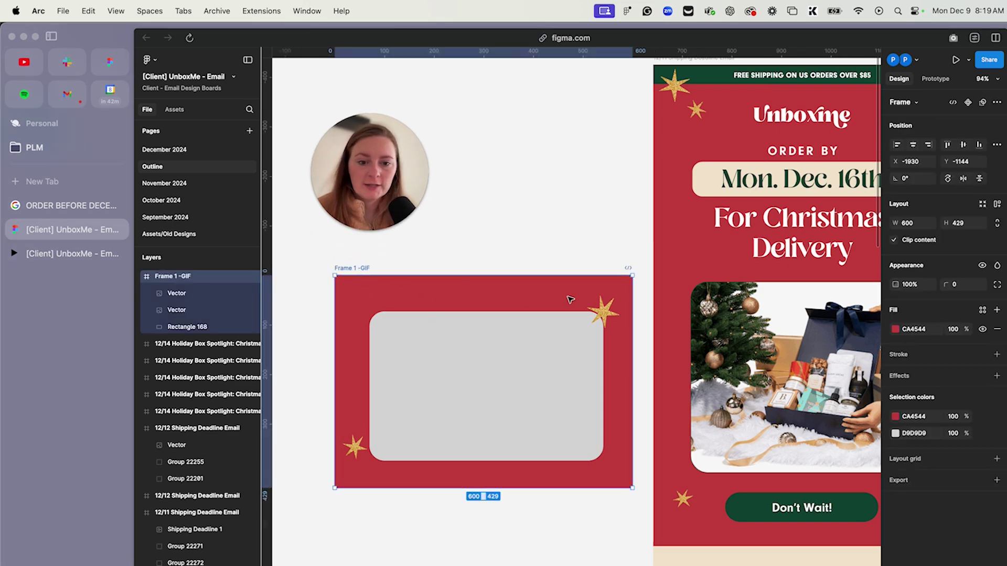
Trim Frame 1 -GIF to 600 × 366 and shift Rectangle 168 a few pixels left
left_click_drag(443, 277, 442, 290)
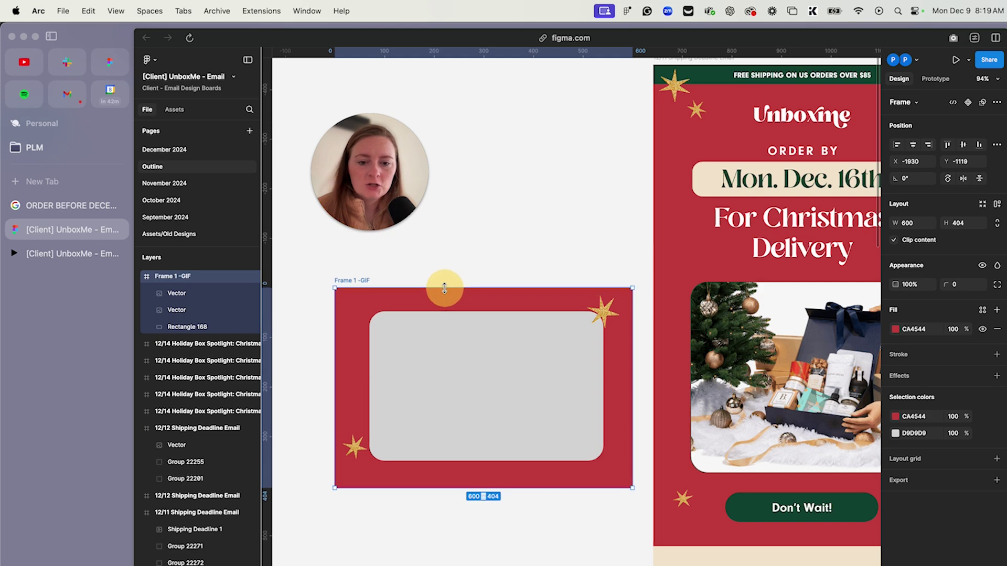
left_click_drag(504, 487, 504, 468)
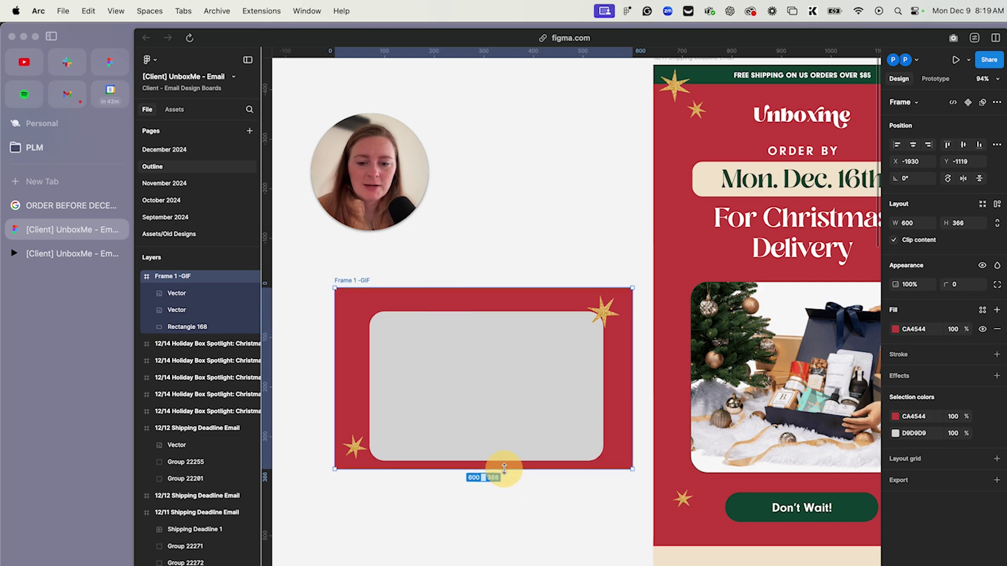
left_click(511, 423)
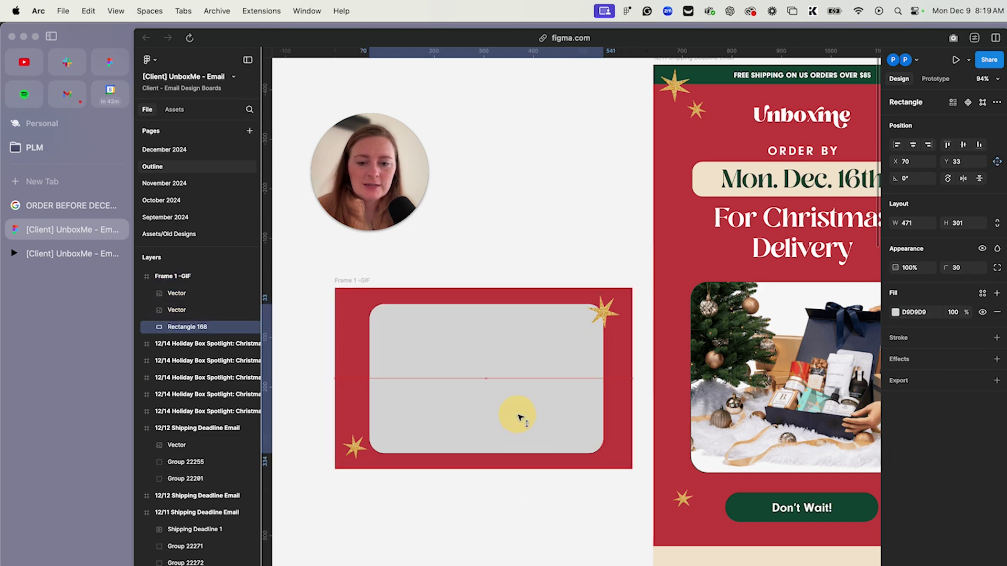
left_click_drag(519, 417, 517, 416)
left_click(516, 509)
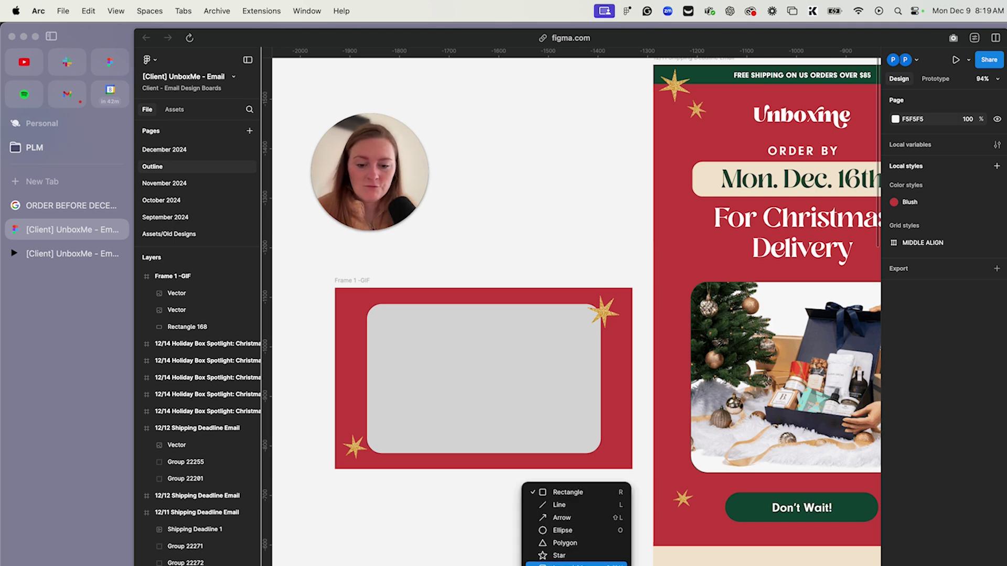
Place the photo of a woman wearing rings into the grey placeholder rectangle
left_click(576, 563)
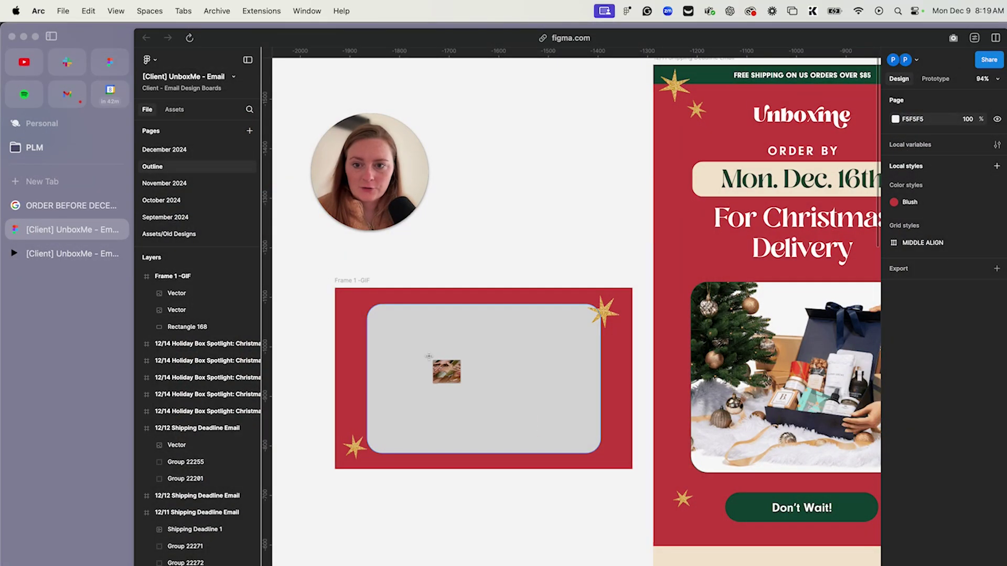
left_click(429, 356)
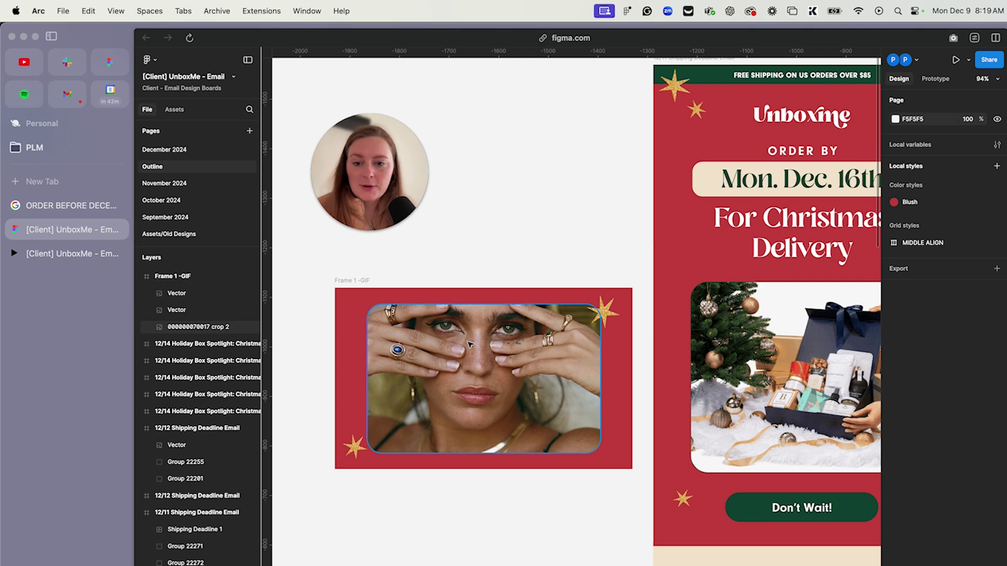
left_click(360, 282)
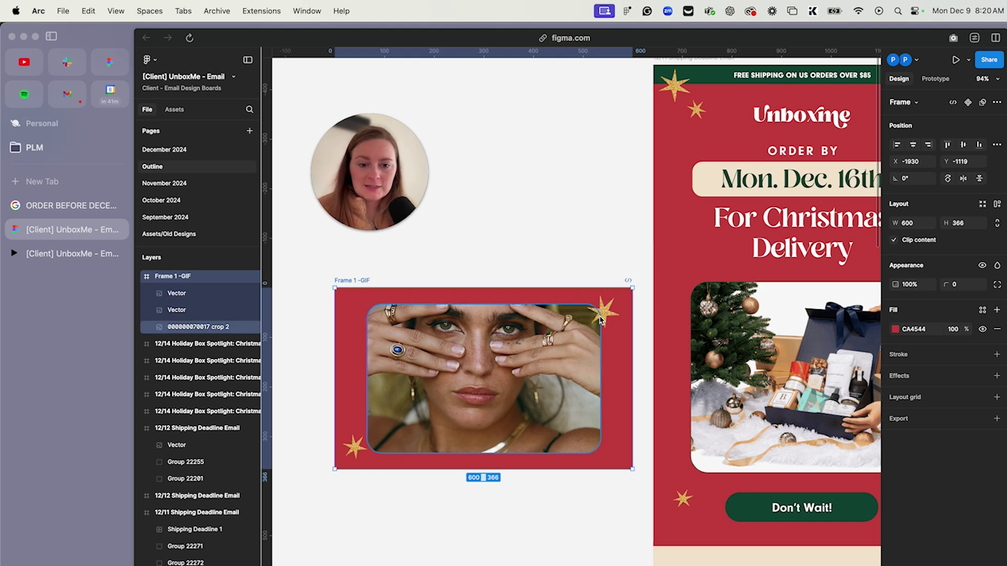
Raise the top-right gold star about 15 px and check it zoomed in
left_click(603, 296)
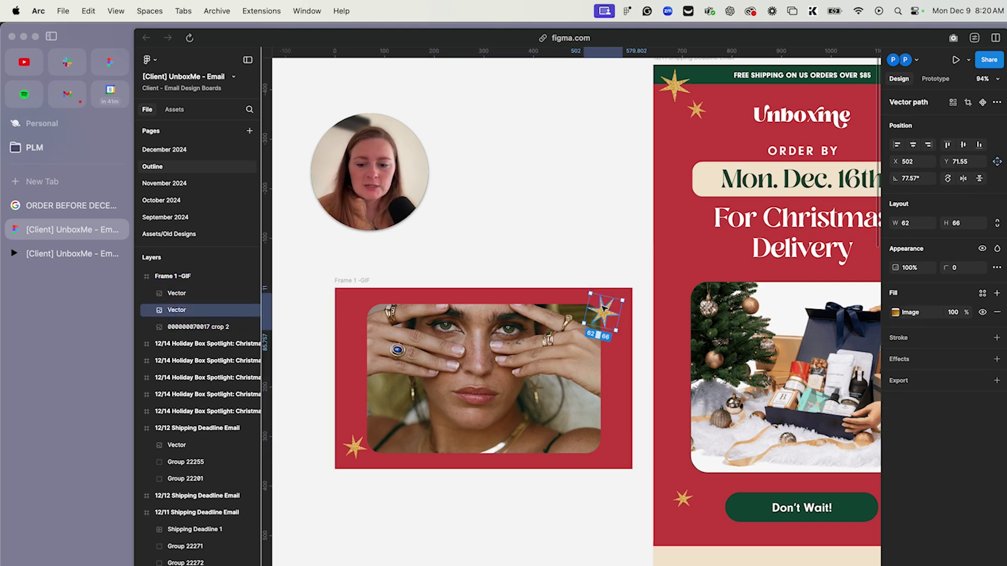
left_click_drag(604, 308, 597, 296)
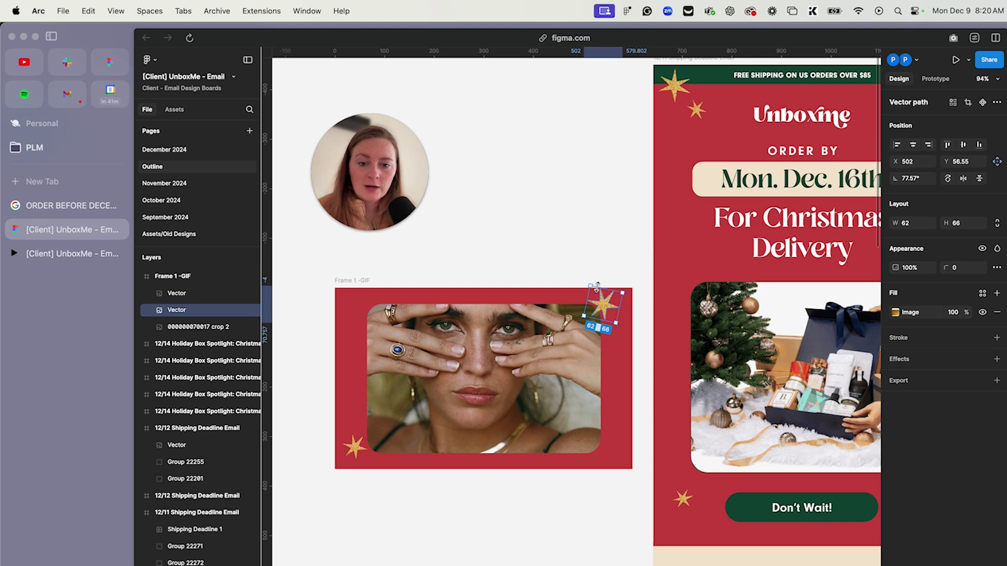
scroll(597, 285, "up", 5)
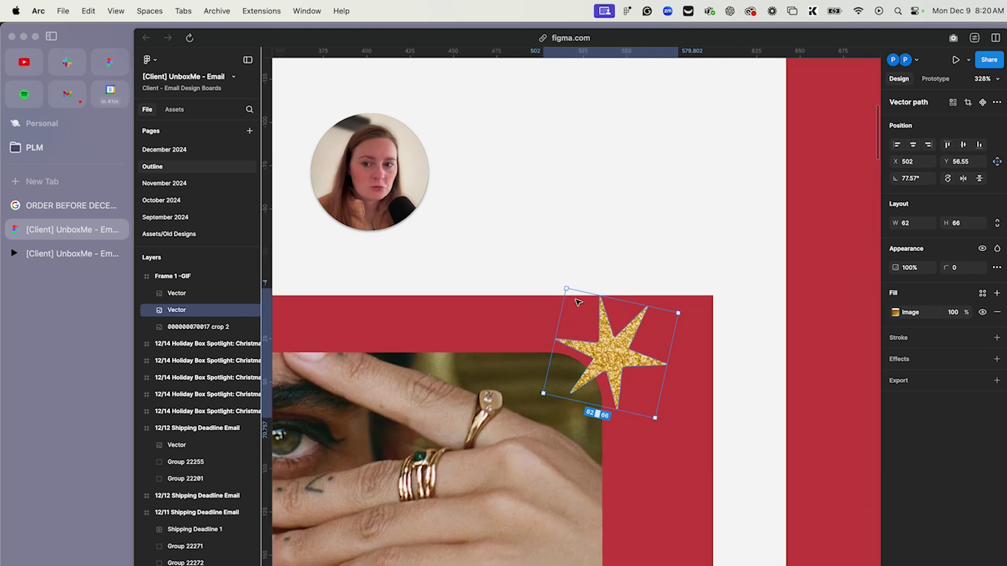
scroll(578, 302, "down", 10)
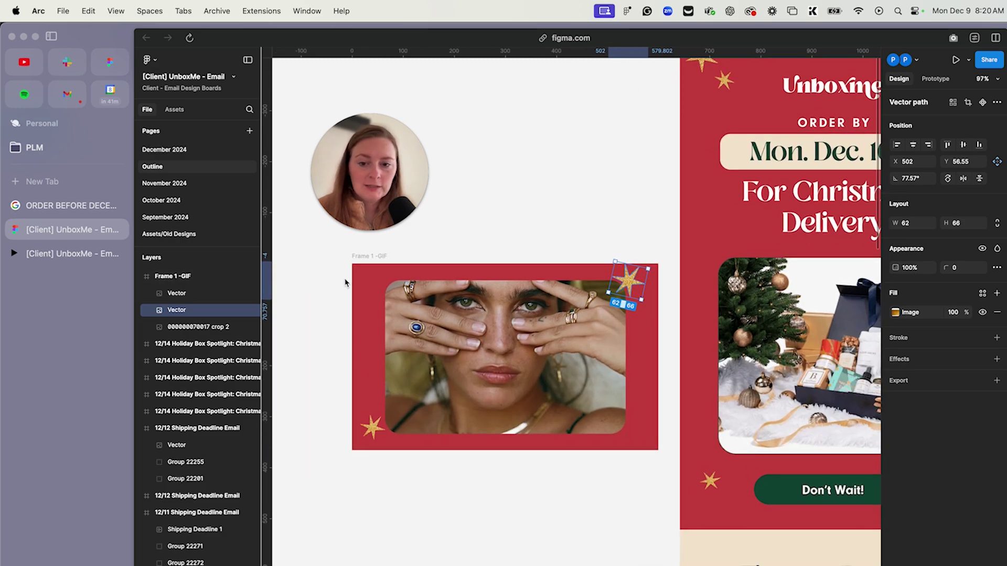
left_click(370, 263)
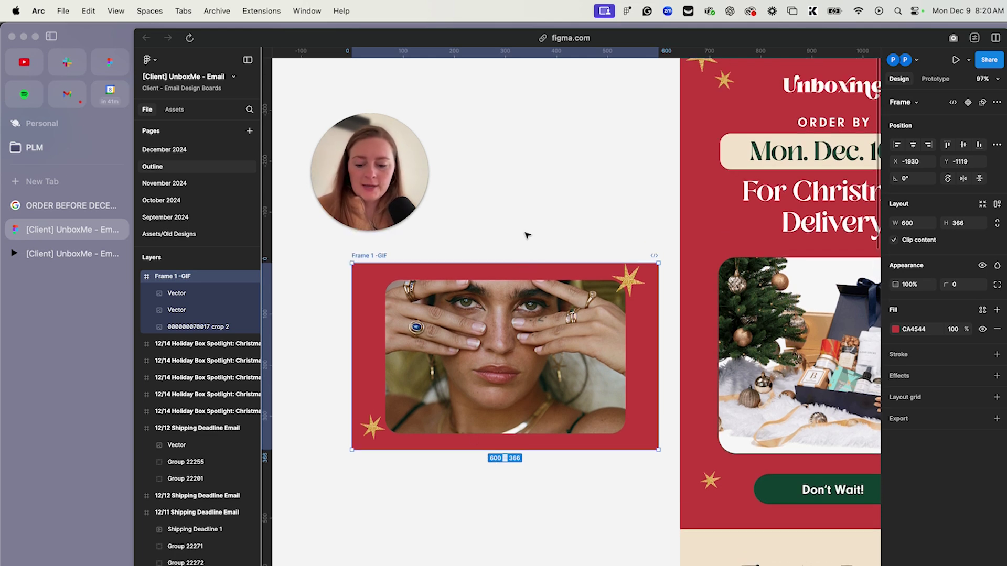
Paste a copy of Frame 1 -GIF and position it directly below the original
key("super+v")
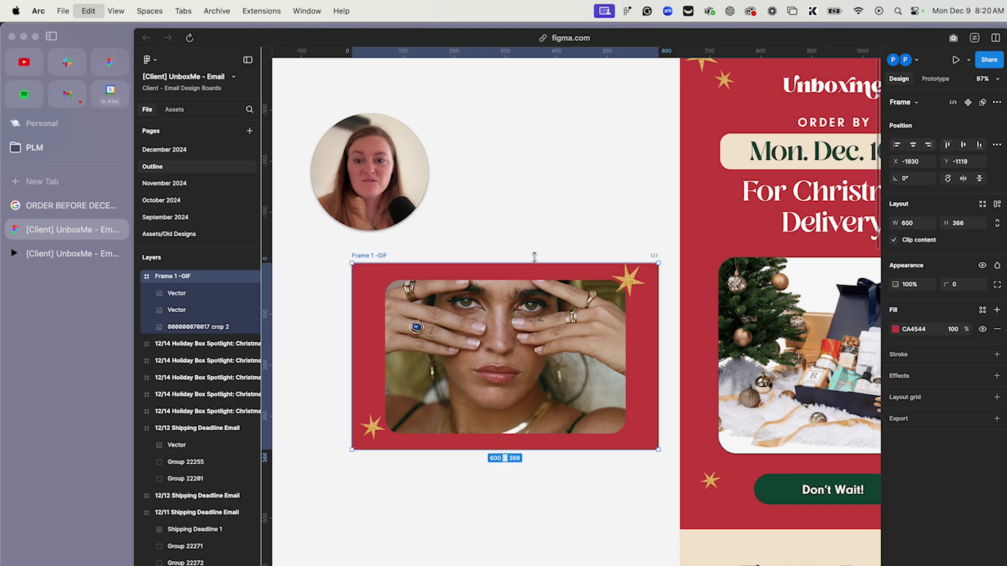
scroll(665, 282, "down", 10)
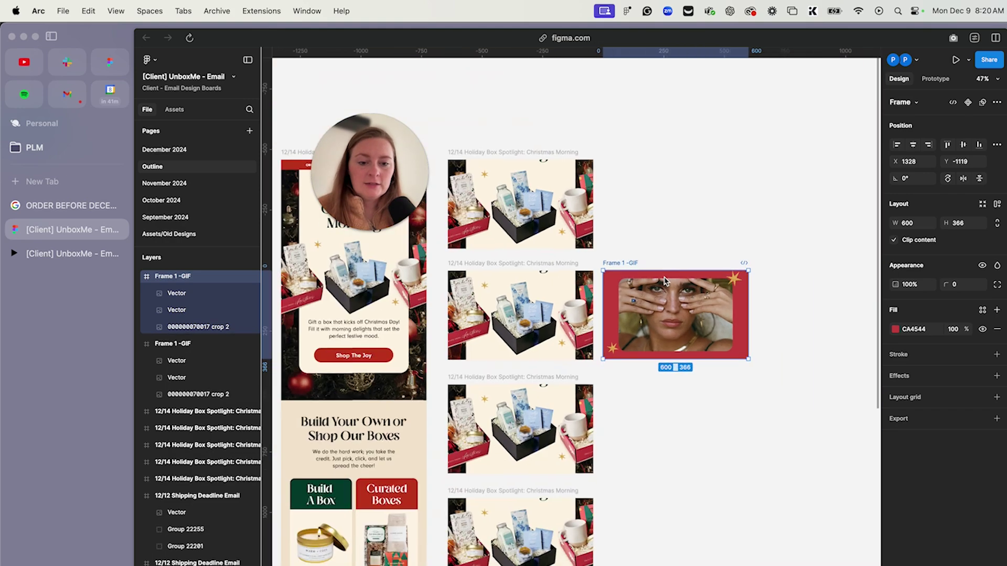
left_click_drag(676, 302, 406, 335)
scroll(406, 335, "up", 10)
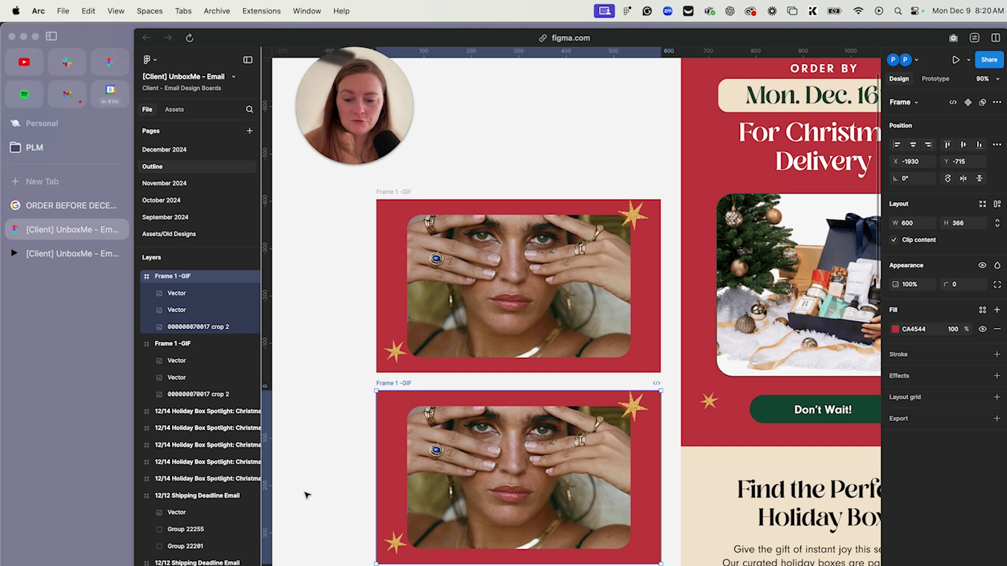
left_click(307, 495)
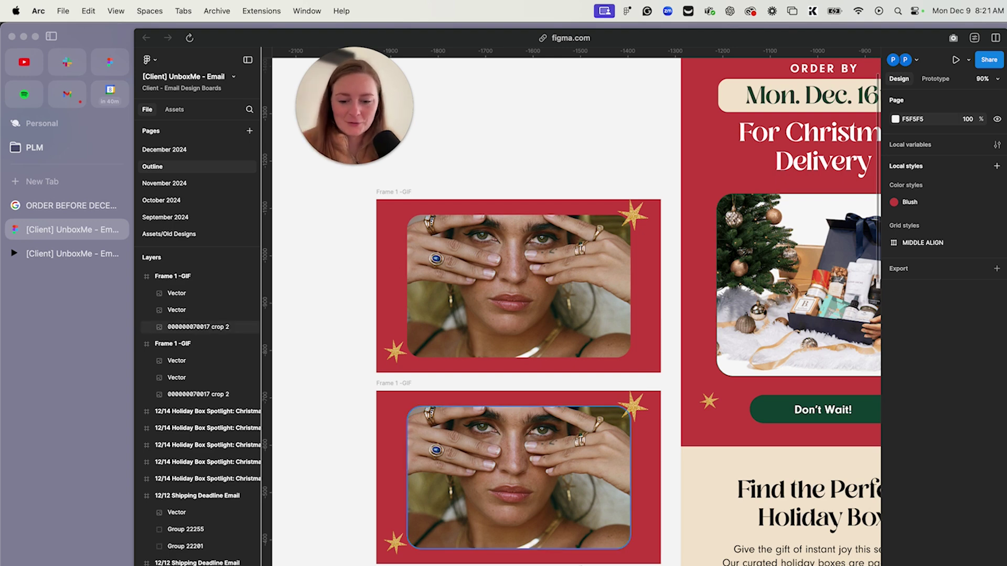
Place the earring profile photo into the second frame
key("super+shift+k")
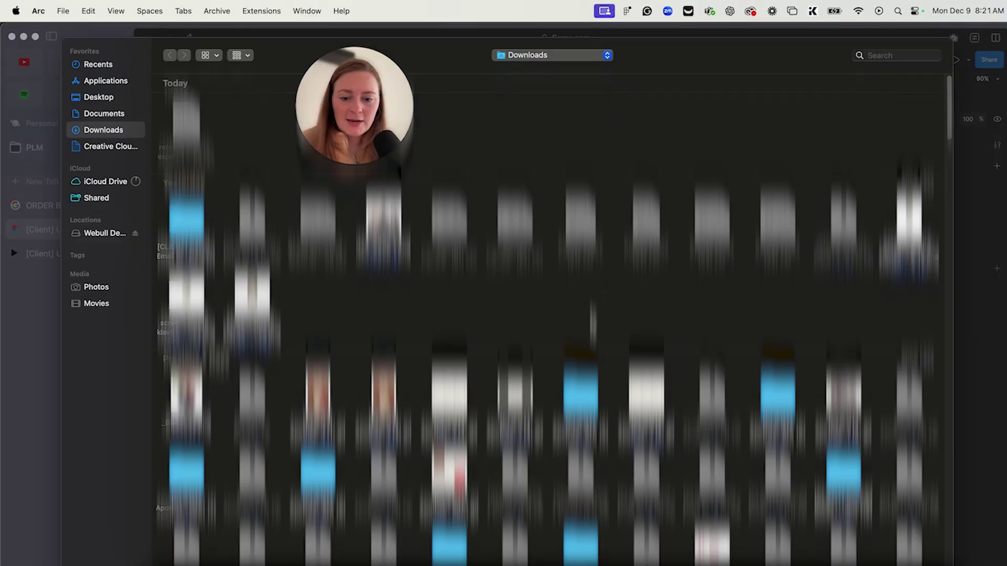
scroll(551, 315, "down", 3)
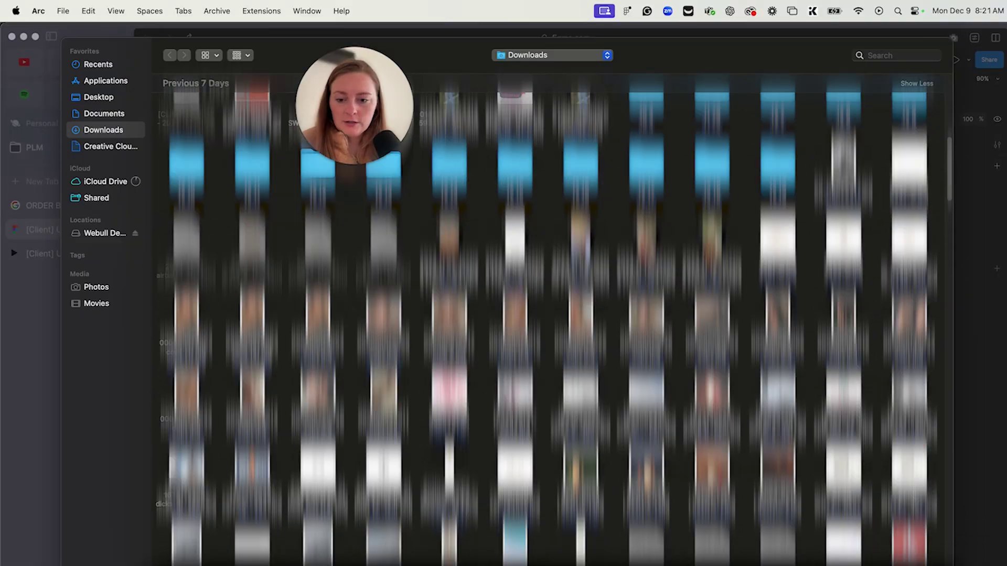
left_click(315, 406)
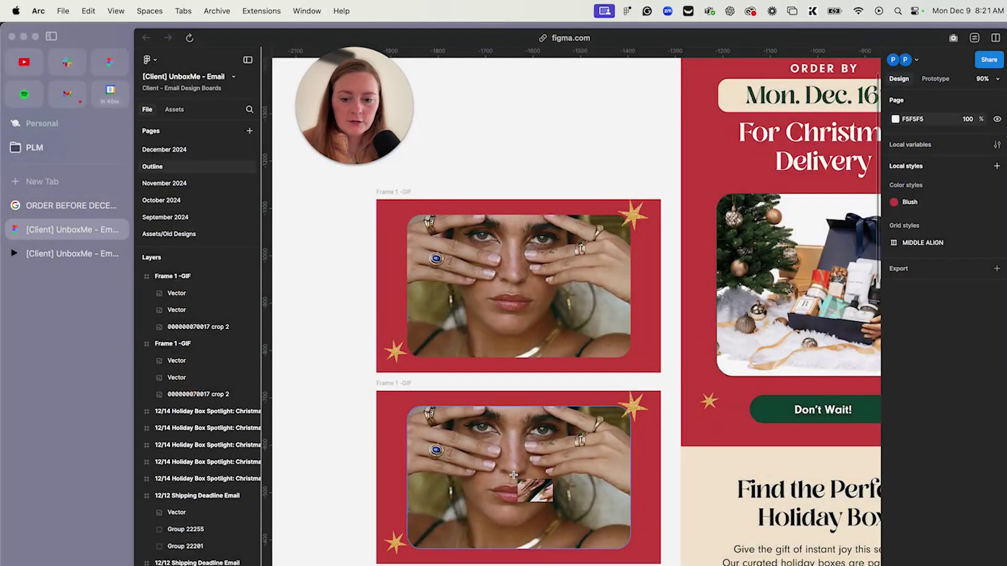
left_click(490, 456)
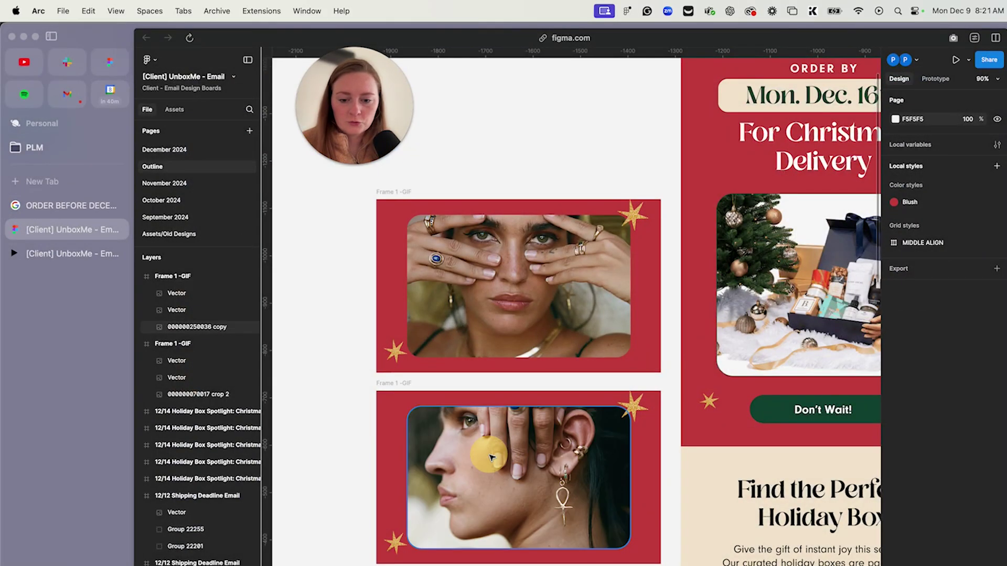
left_click(330, 468)
scroll(331, 468, "down", 2)
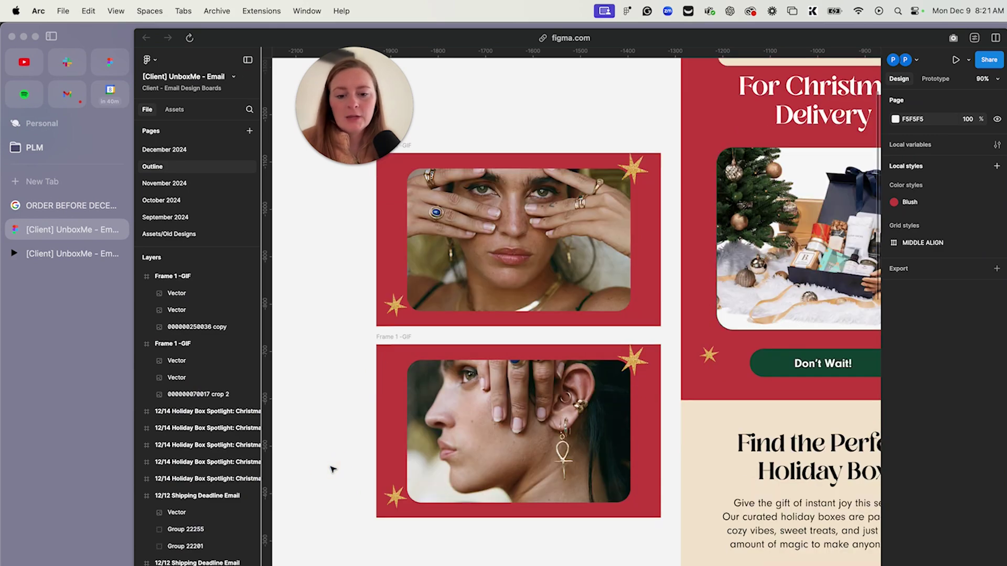
Duplicate the second frame into a third and place the ringed-hands photo in it
left_click(403, 338)
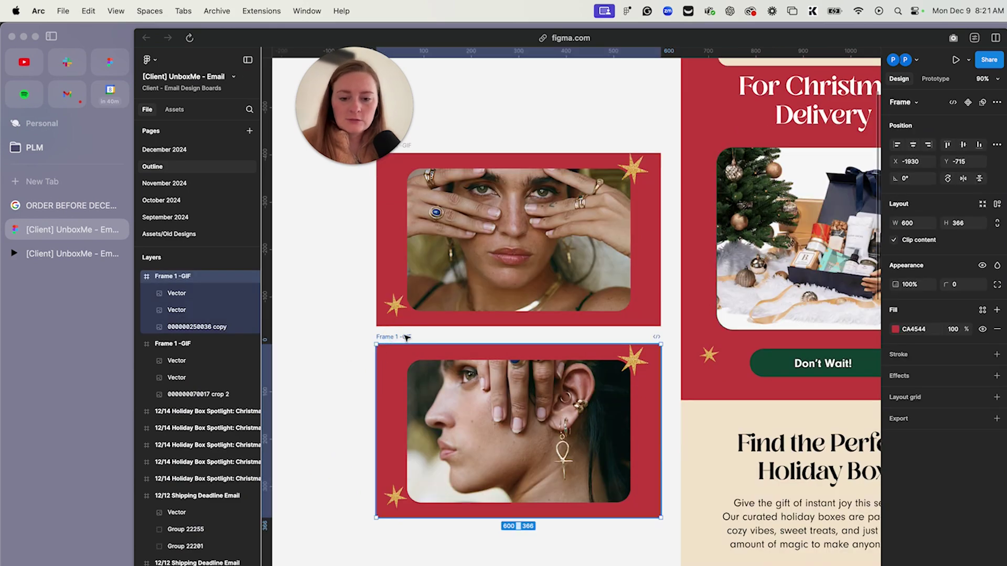
scroll(406, 338, "down", 5)
key("ctrl+d")
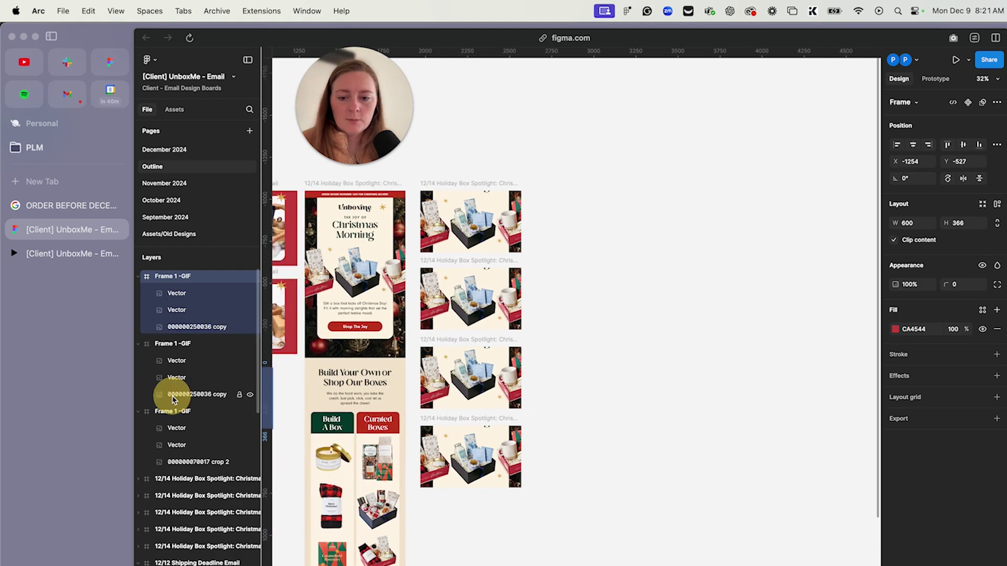
key("shift+2")
key("super+shift+k")
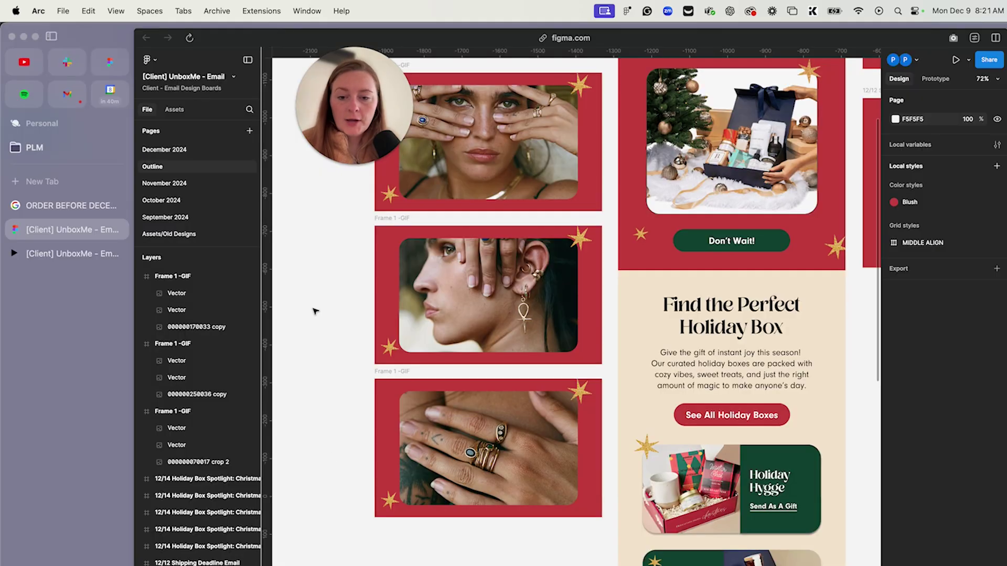
scroll(364, 344, "up", 2)
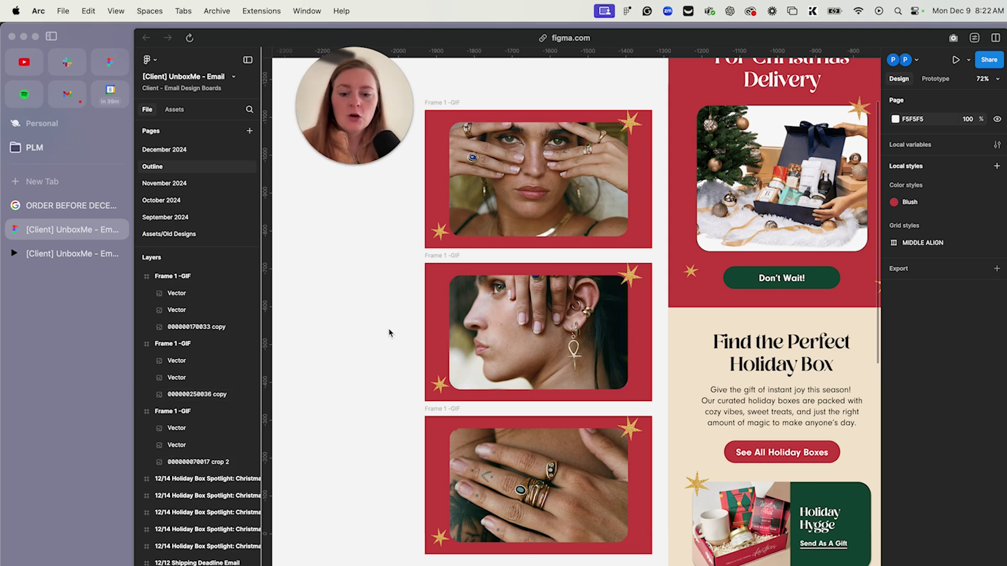
left_click_drag(388, 107, 271, 164)
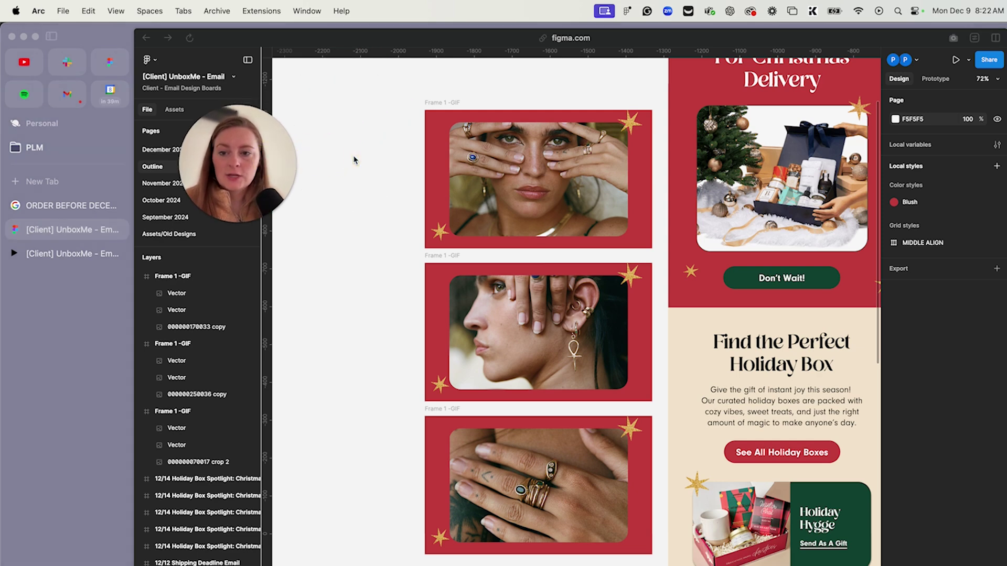
left_click(355, 159)
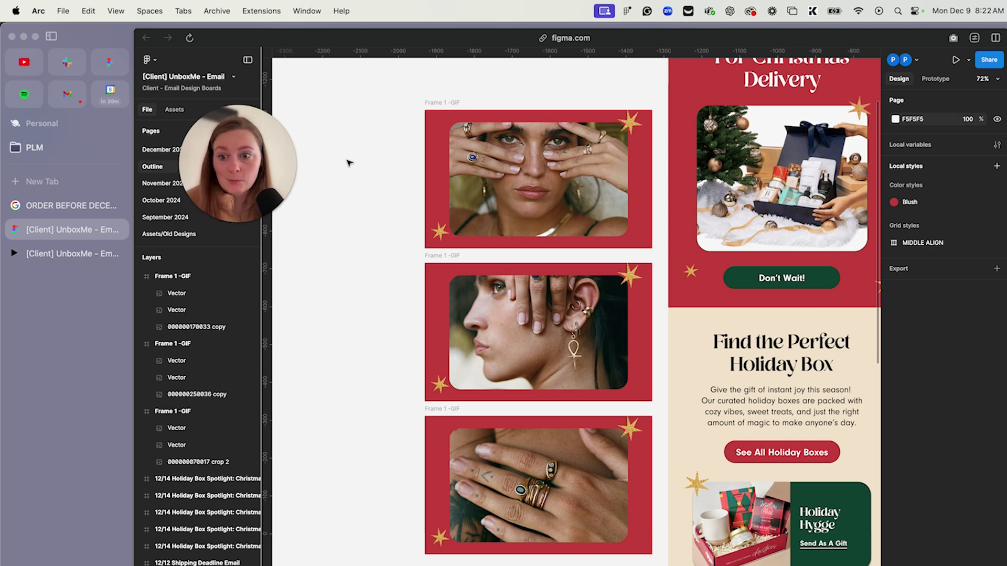
scroll(342, 229, "left", 3)
scroll(342, 229, "down", 2)
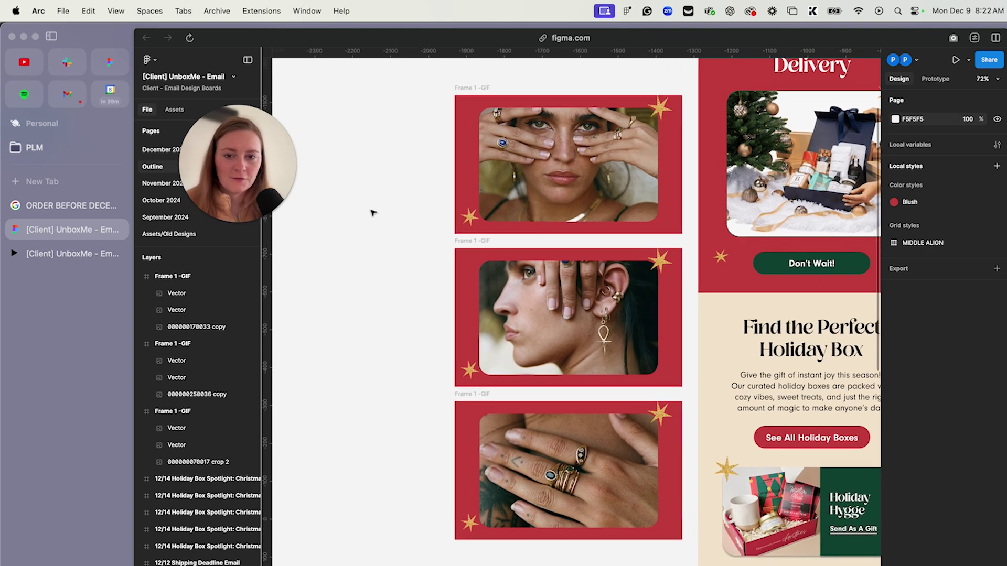
left_click(471, 93)
left_click(475, 241, "shift")
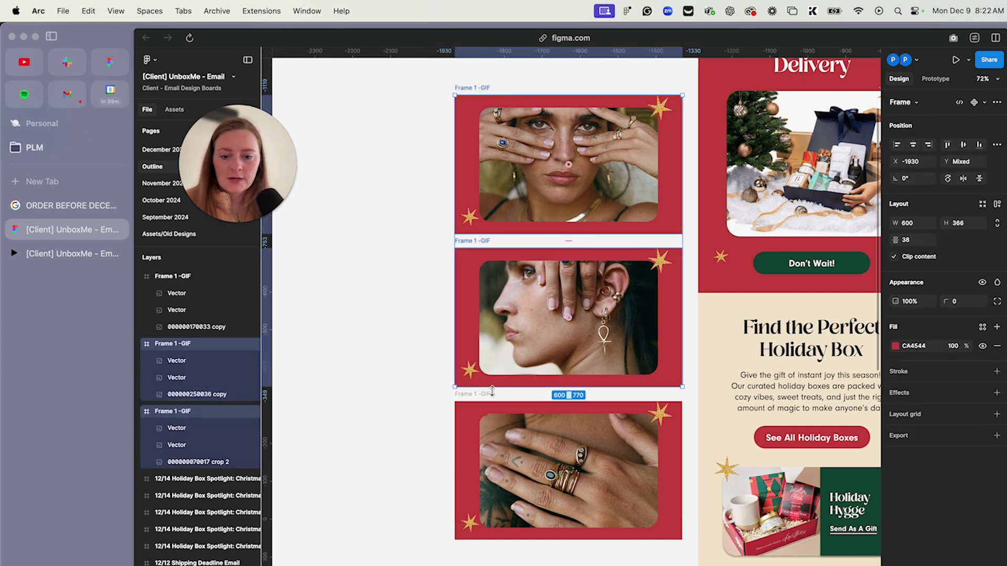
left_click(485, 394, "shift")
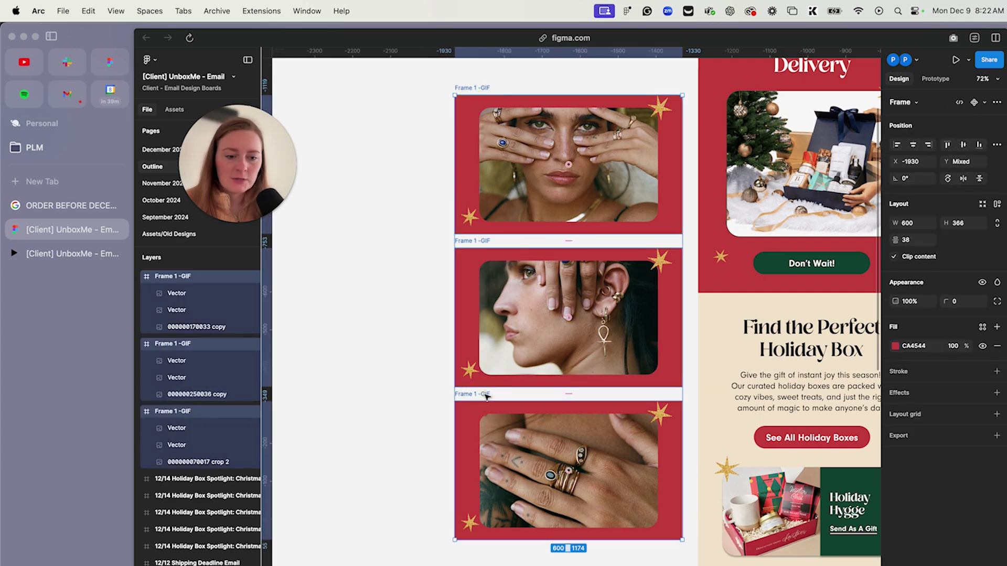
left_click(997, 436)
left_click(924, 471)
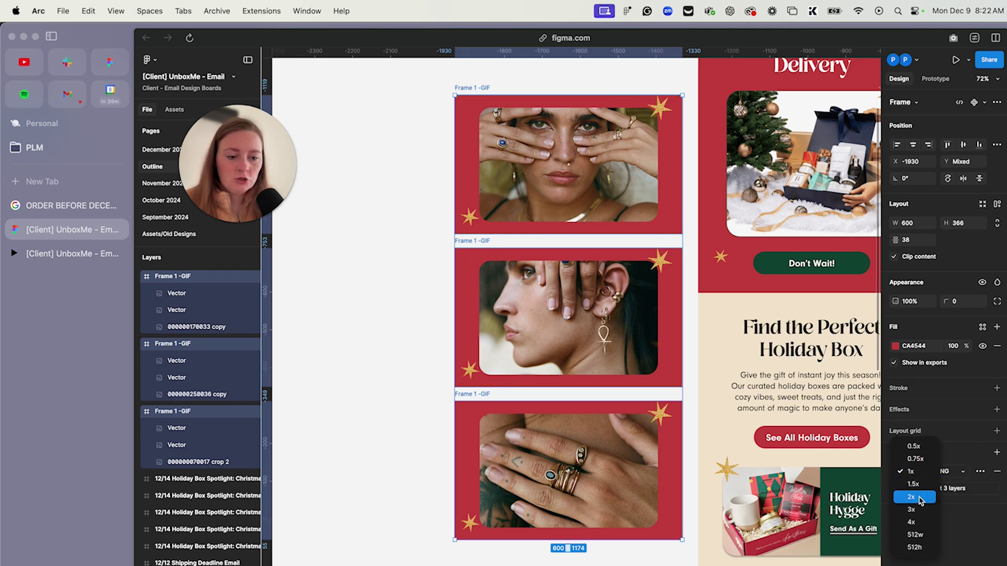
left_click(919, 498)
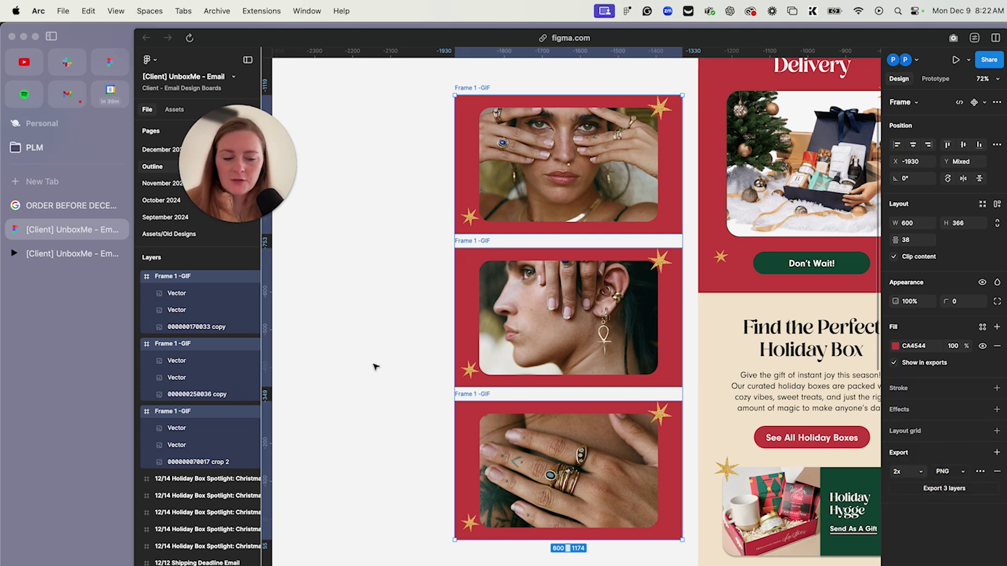
left_click(388, 236)
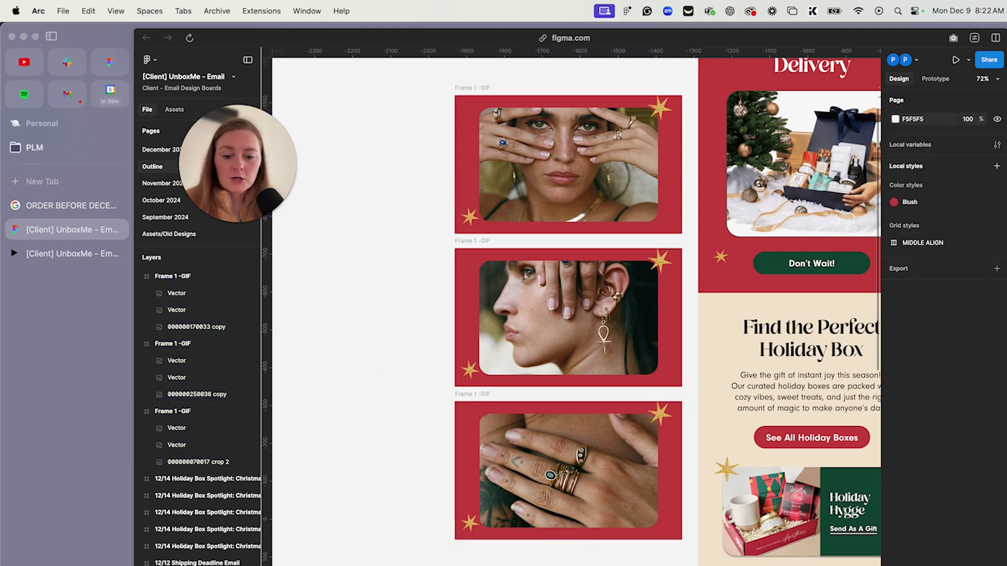
key("super+k")
Run the TinyImage Compressor plugin from Plugins & widgets and move its window aside
left_click(540, 422)
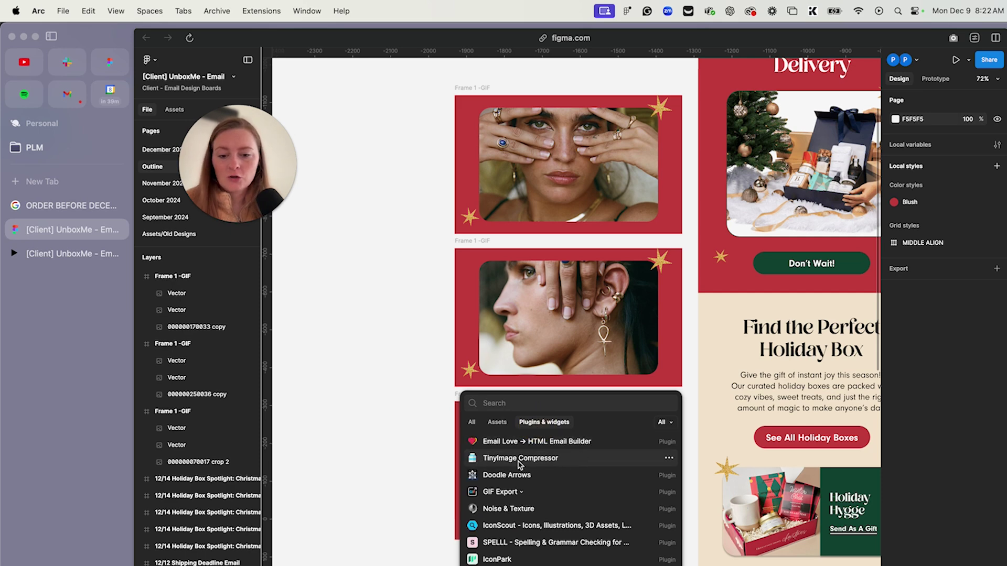
key("Escape")
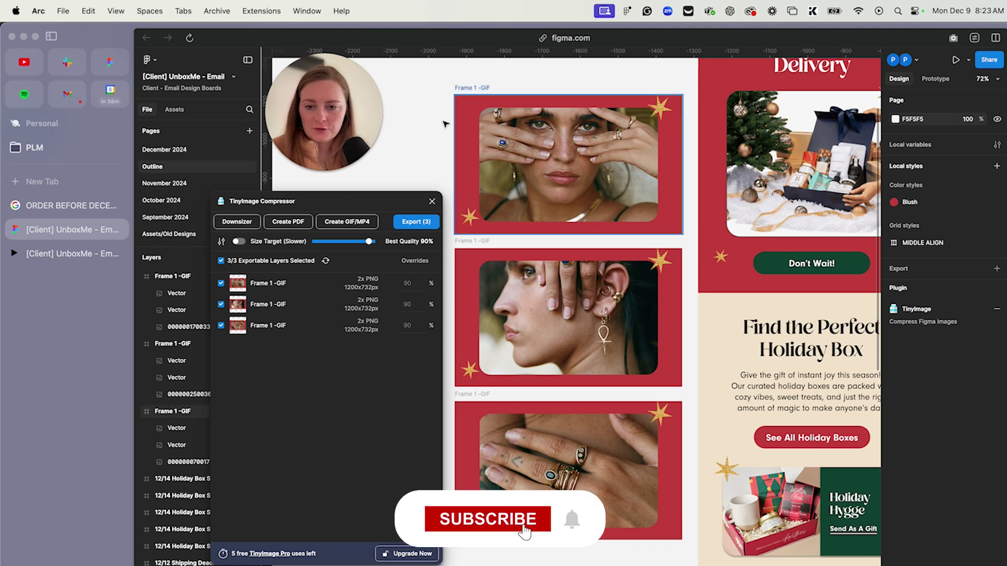
left_click_drag(370, 197, 353, 179)
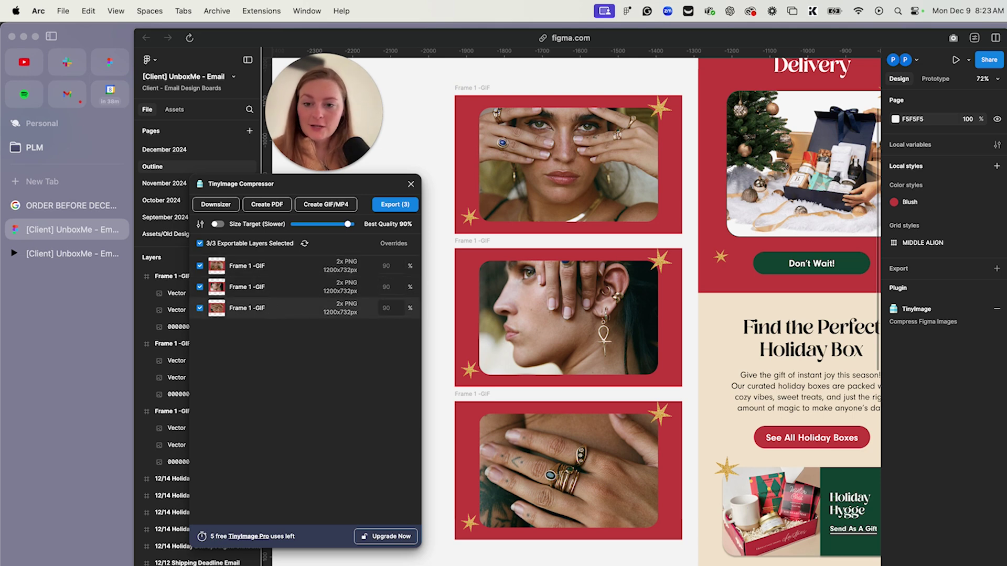
Build a TinyImage GIF from the three selected Frame 1 -GIF frames
left_click(315, 208)
left_click(471, 88)
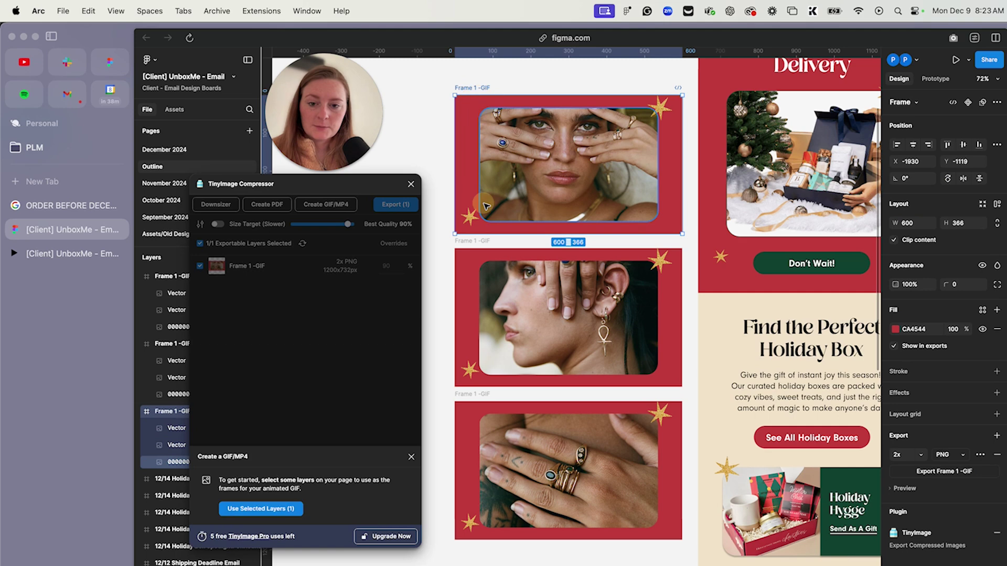
left_click(479, 245, "shift")
left_click(474, 390, "shift")
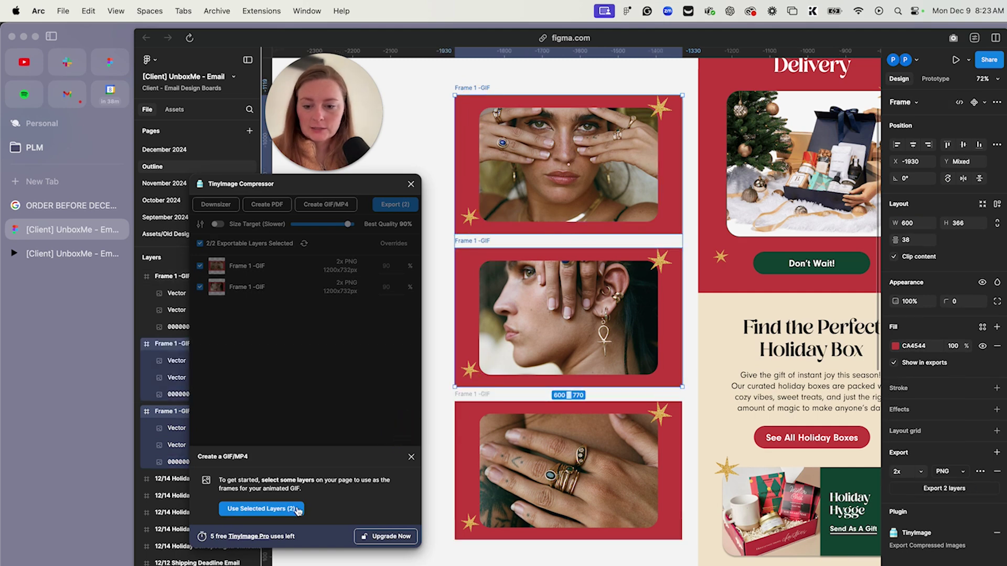
left_click(291, 509)
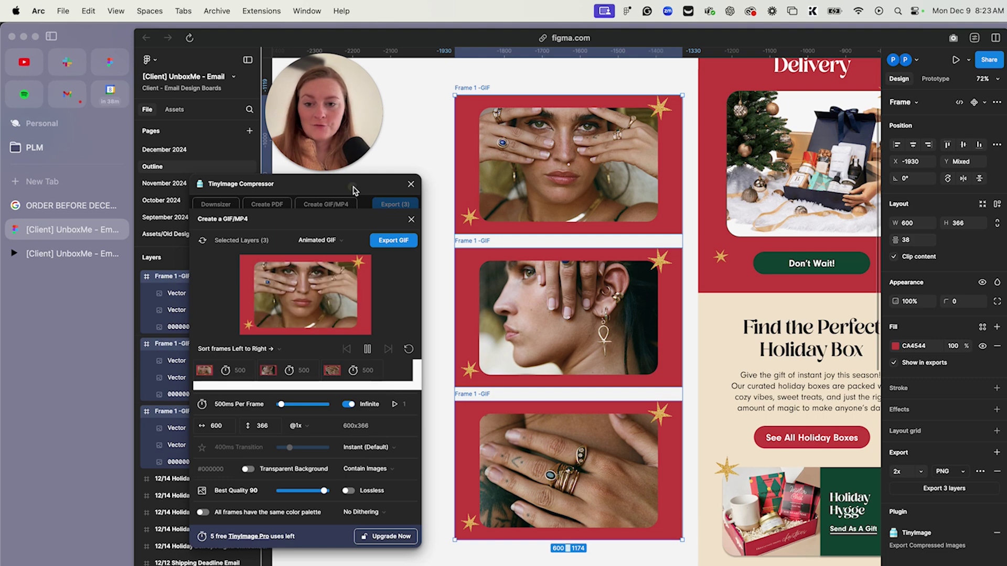
left_click_drag(362, 186, 502, 174)
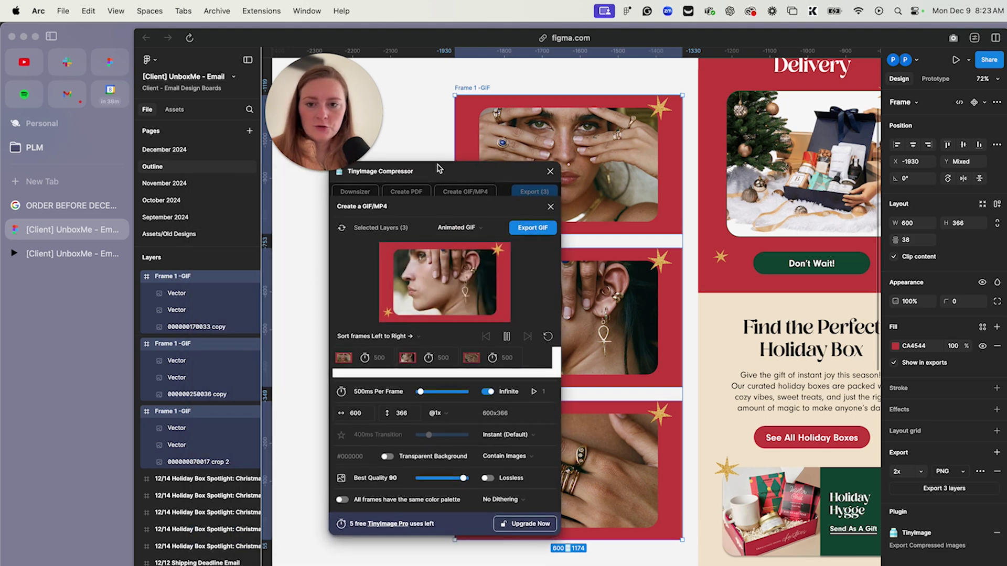
scroll(642, 306, "down", 3)
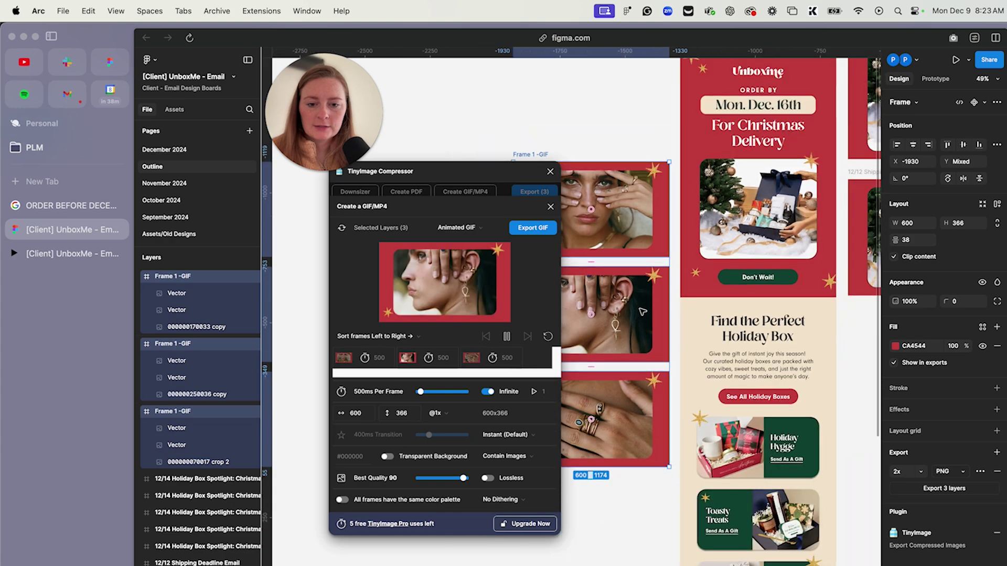
left_click_drag(491, 169, 525, 178)
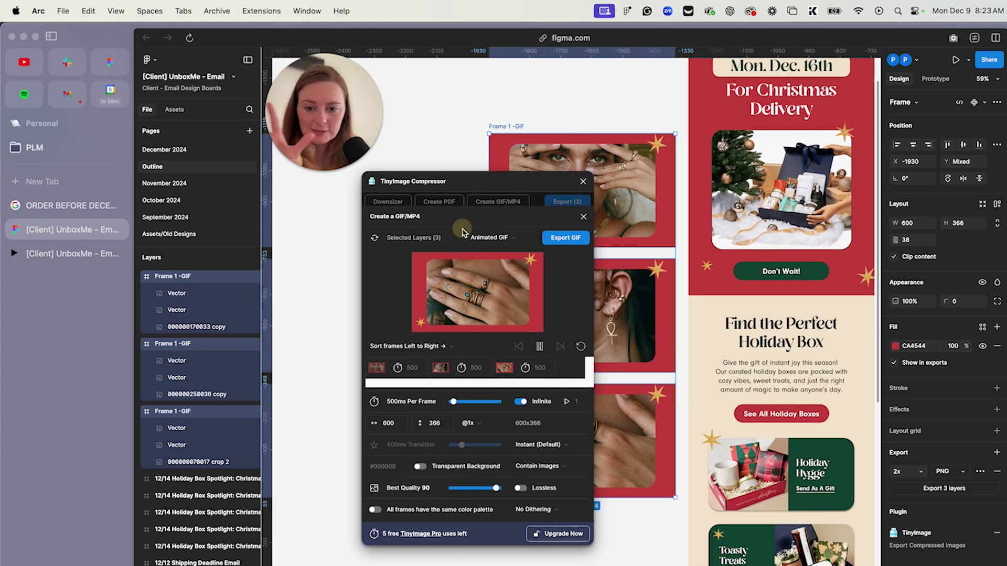
Set all three frame durations to 1200 ms and move the second frame first
left_click(408, 369)
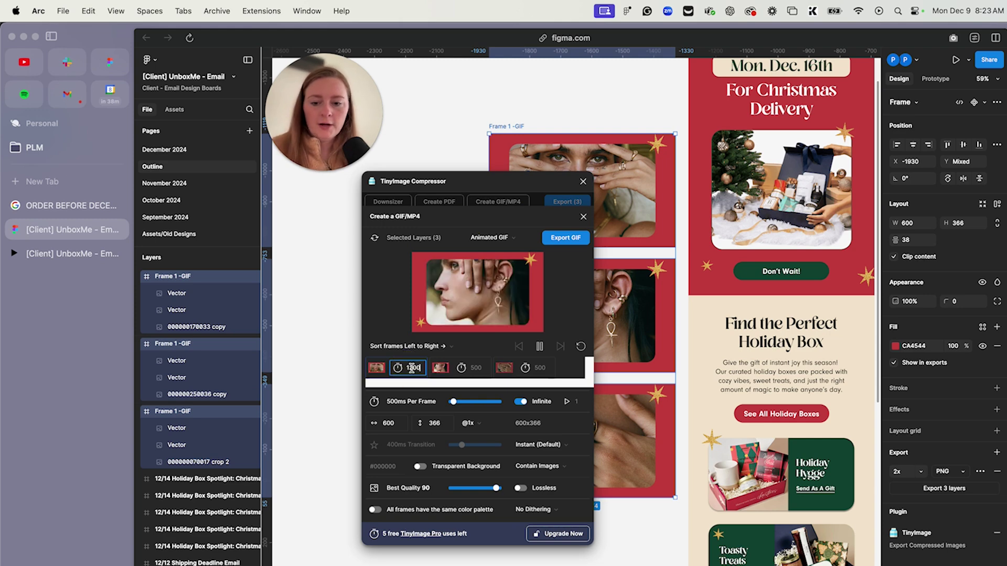
type("1200")
double_click(410, 367)
key("super+c")
left_click(478, 368)
key("super+v")
left_click(535, 368)
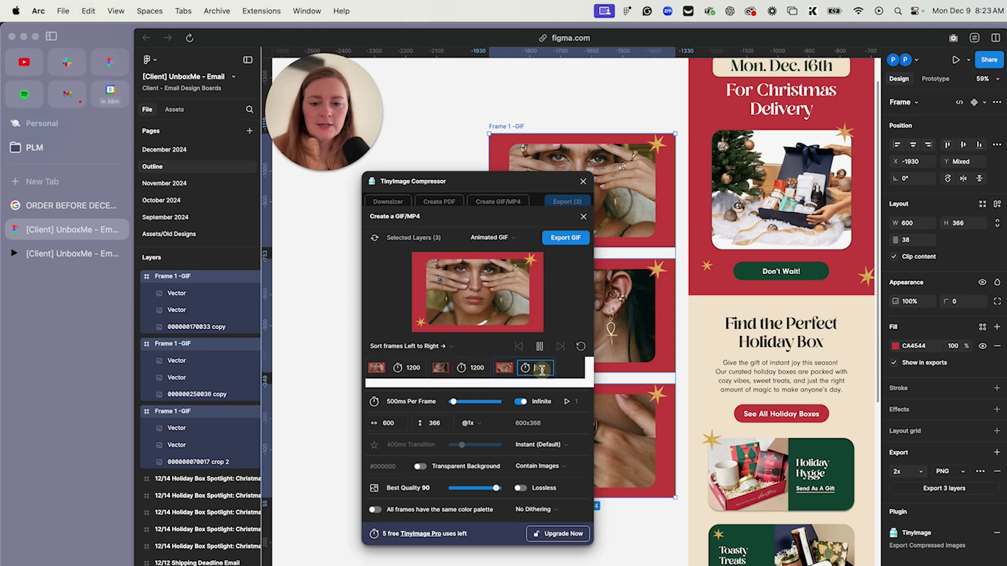
key("super+v")
left_click(572, 373)
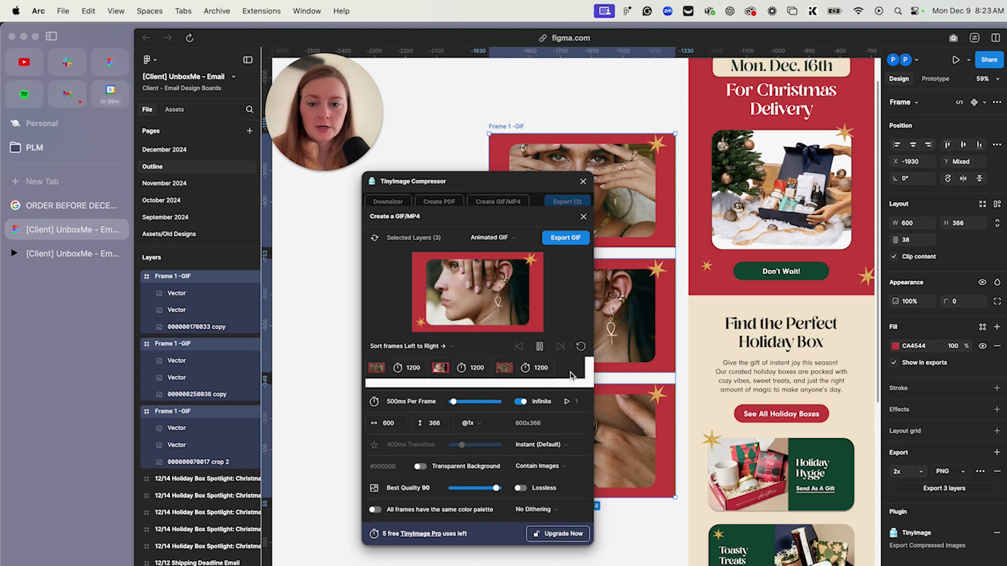
left_click_drag(447, 369, 382, 369)
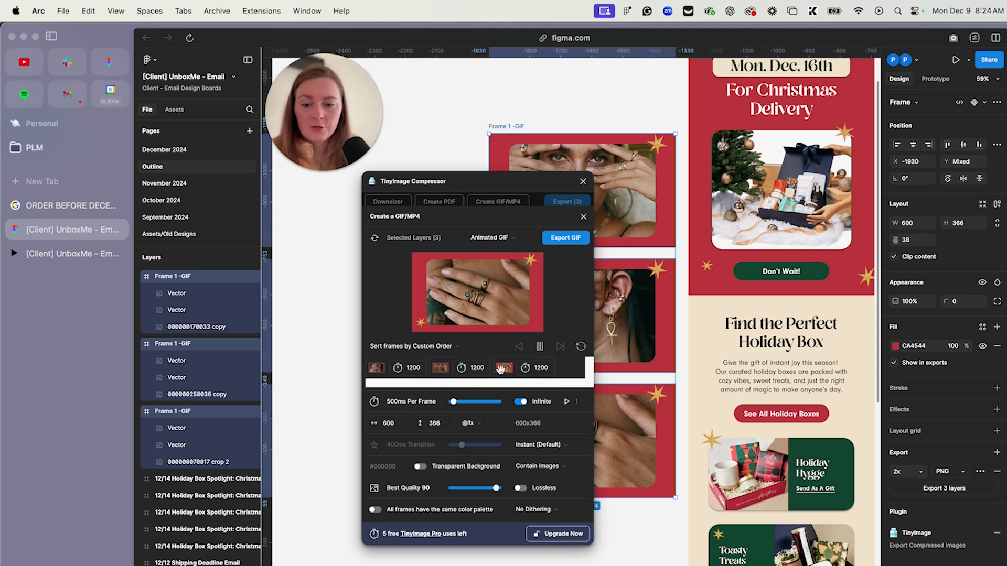
left_click(475, 423)
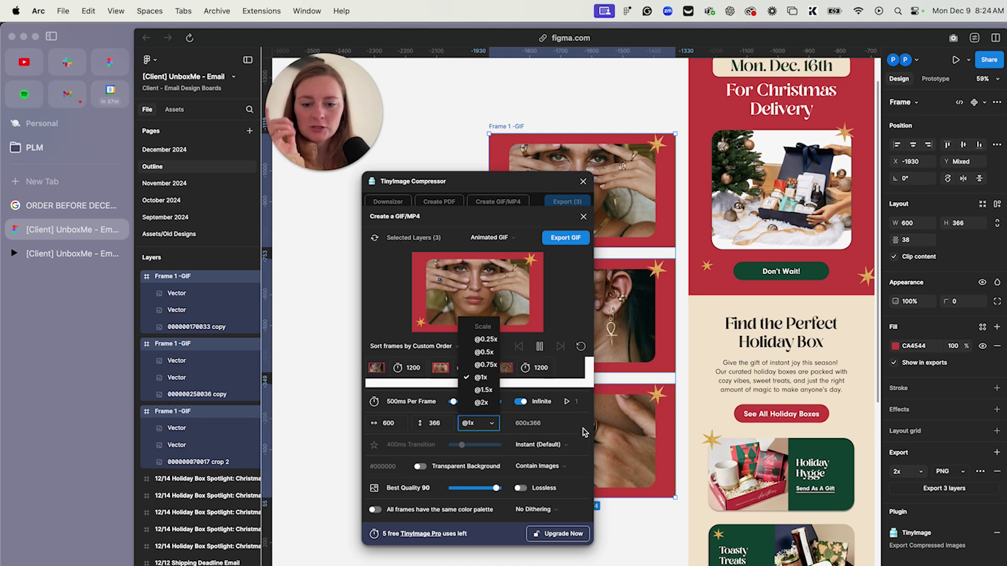
left_click(591, 394)
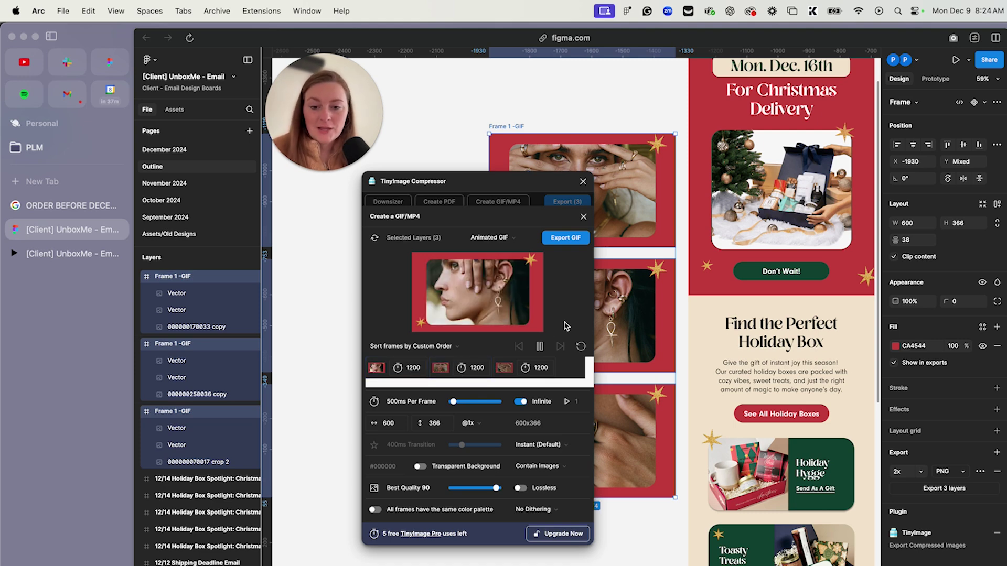
left_click(573, 239)
left_click(546, 94)
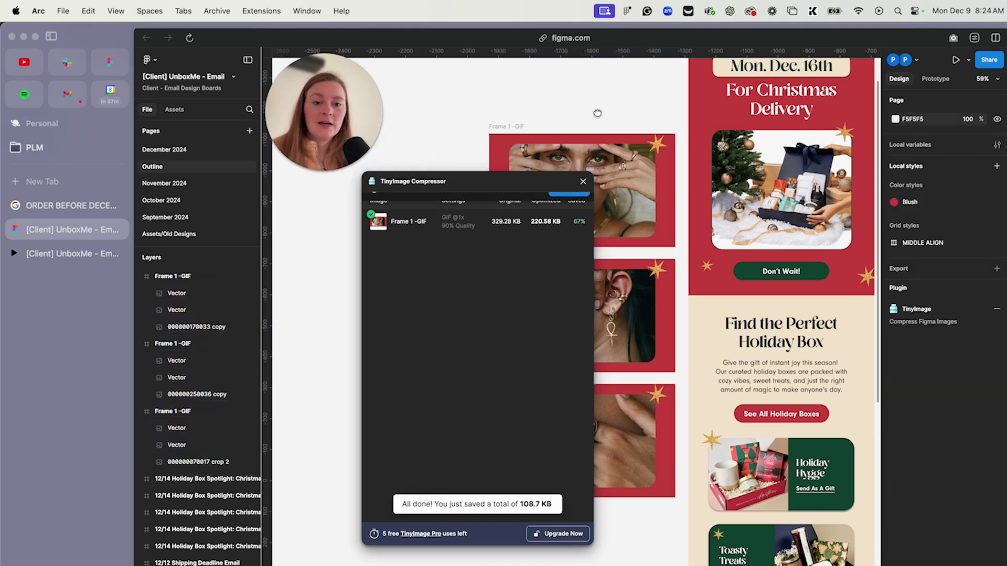
scroll(607, 112, "right", 3)
left_click(583, 183)
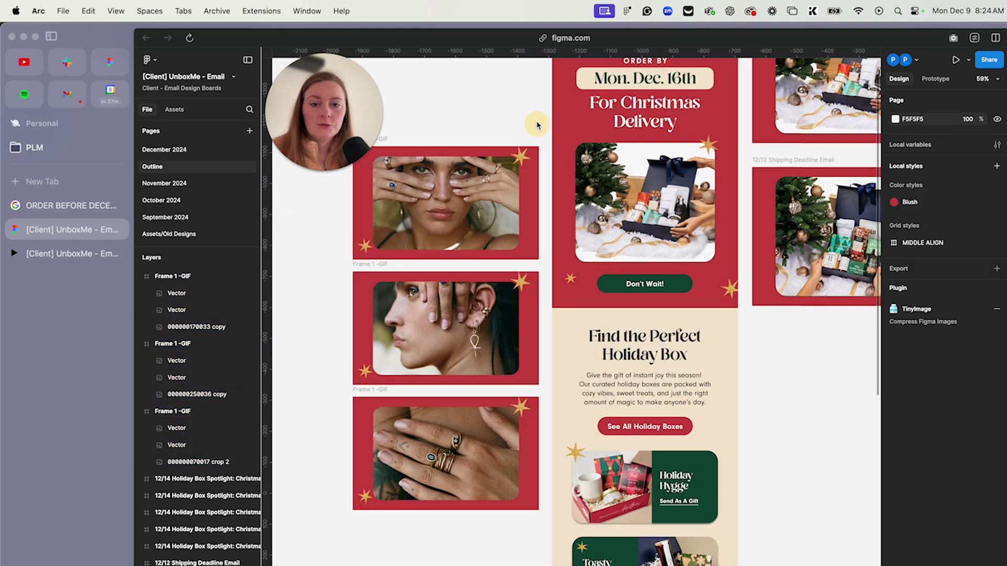
Duplicate the 12/11 email's gift-box hero image below the 12/12 column
scroll(534, 128, "right", 3)
scroll(535, 128, "up", 3)
left_click(512, 315)
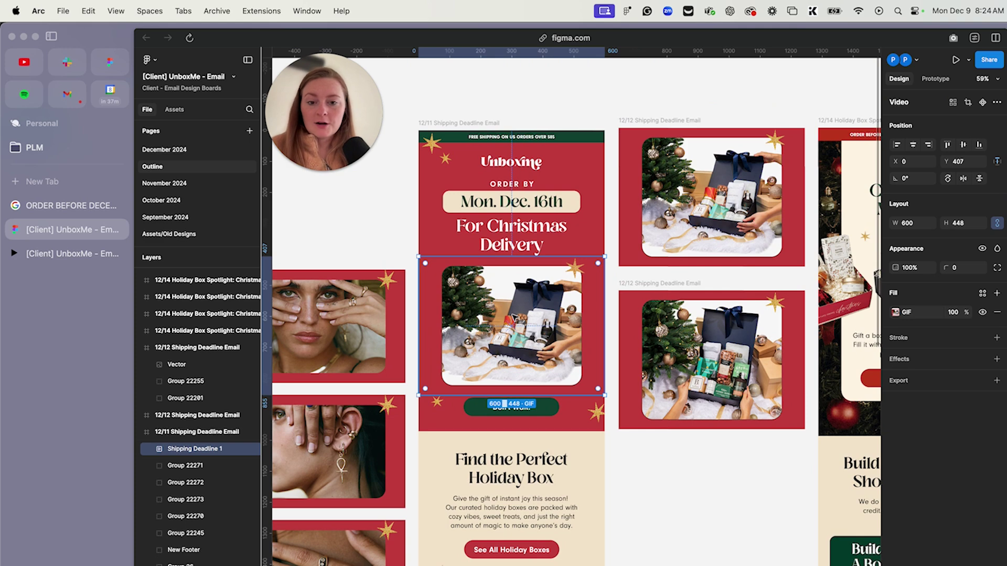
left_click_drag(508, 310, 712, 493)
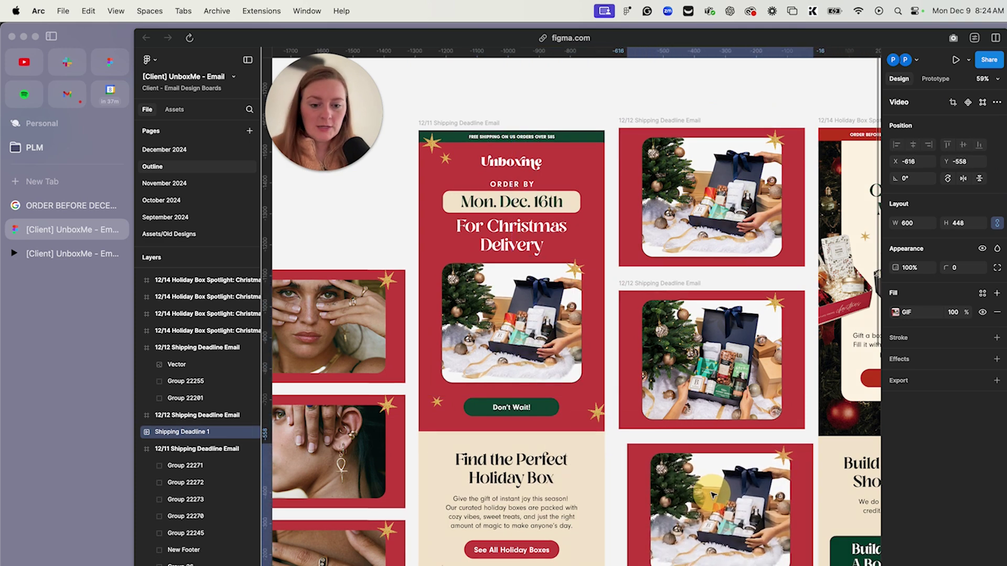
Delete the old gift-box hero and its star, and drop the exported jewelry GIF in its place
left_click(590, 263)
left_click(577, 277)
left_click_drag(591, 269, 479, 373)
key("Delete")
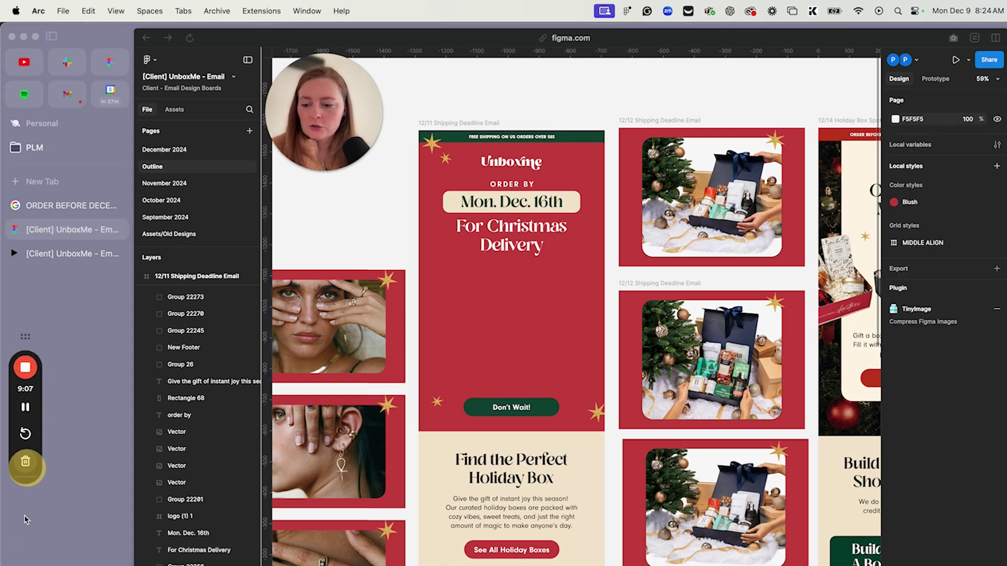
left_click(482, 350)
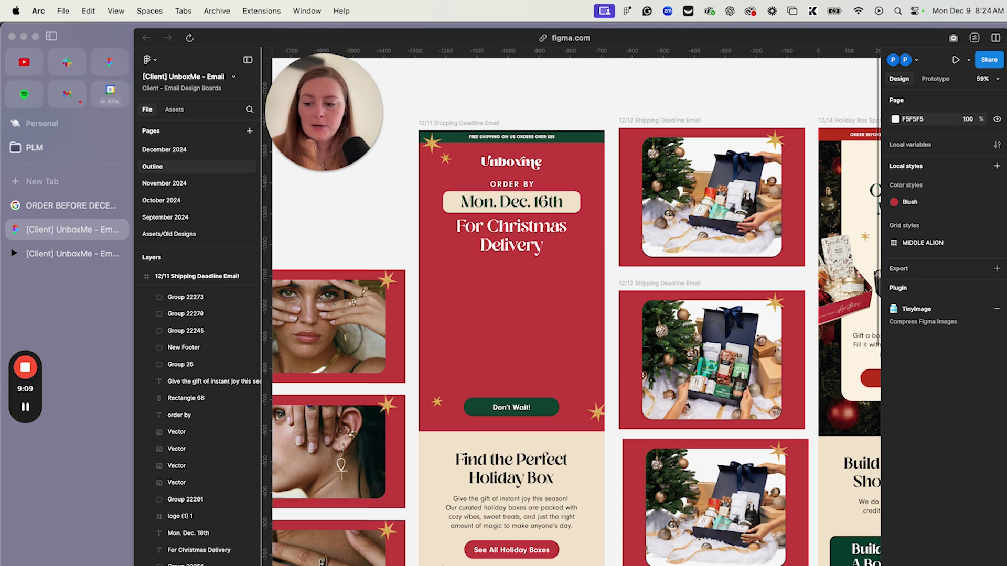
left_click_drag(32, 546, 530, 349)
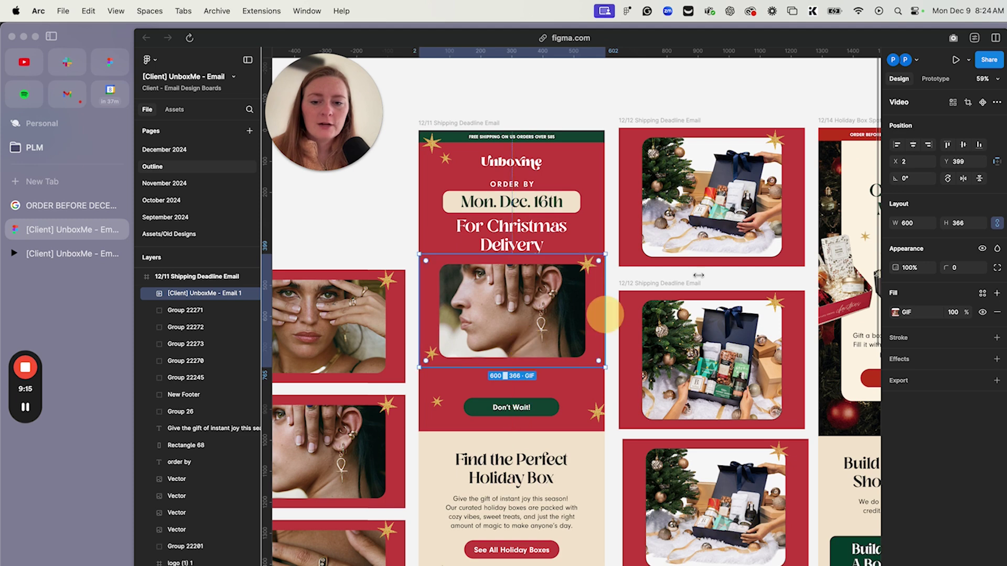
Move the Don't Wait! button and its star up beneath the jewelry GIF
left_click(913, 146)
left_click_drag(511, 408, 511, 382)
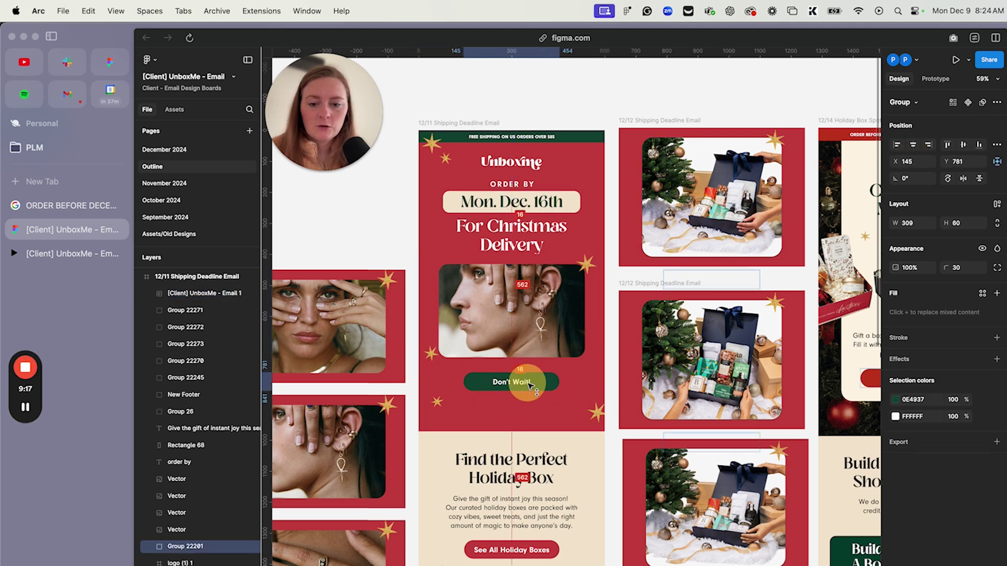
left_click_drag(596, 414, 566, 398)
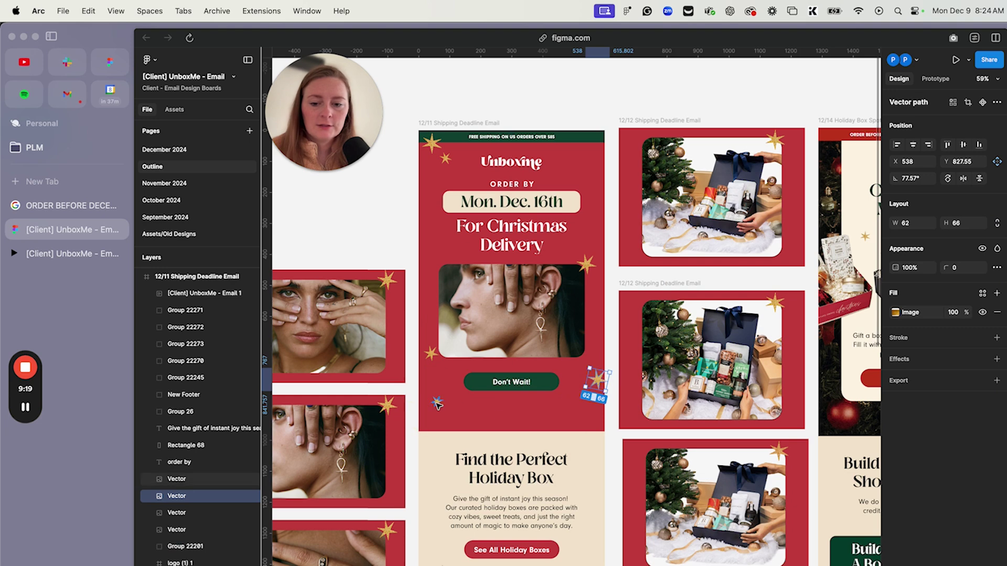
left_click(461, 125)
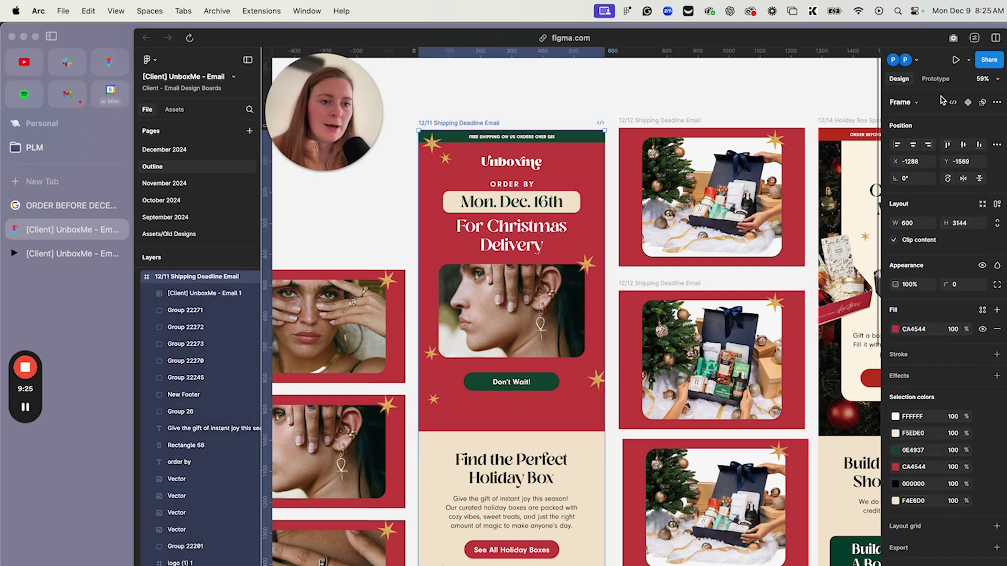
left_click(955, 61)
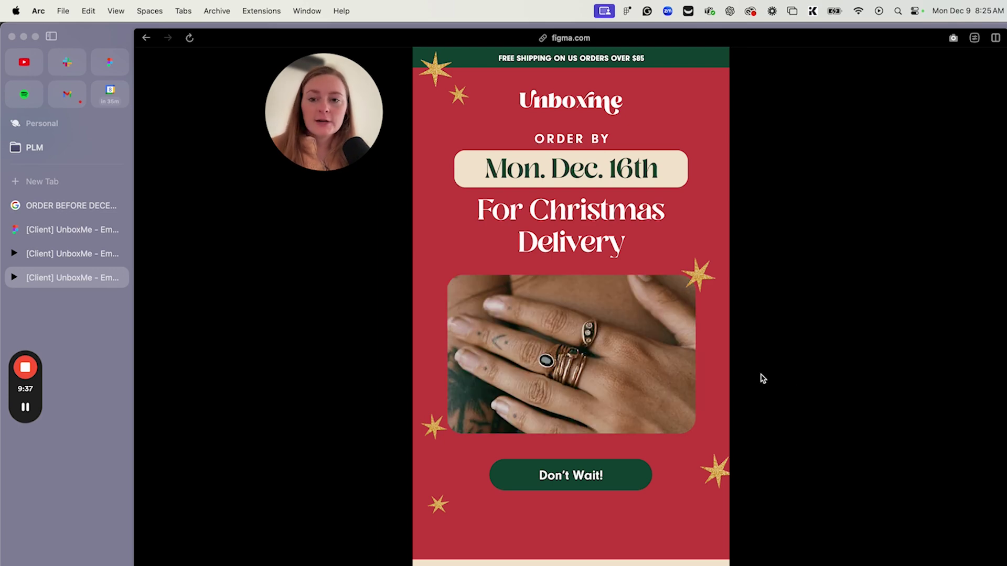
left_click(119, 278)
left_click(518, 321)
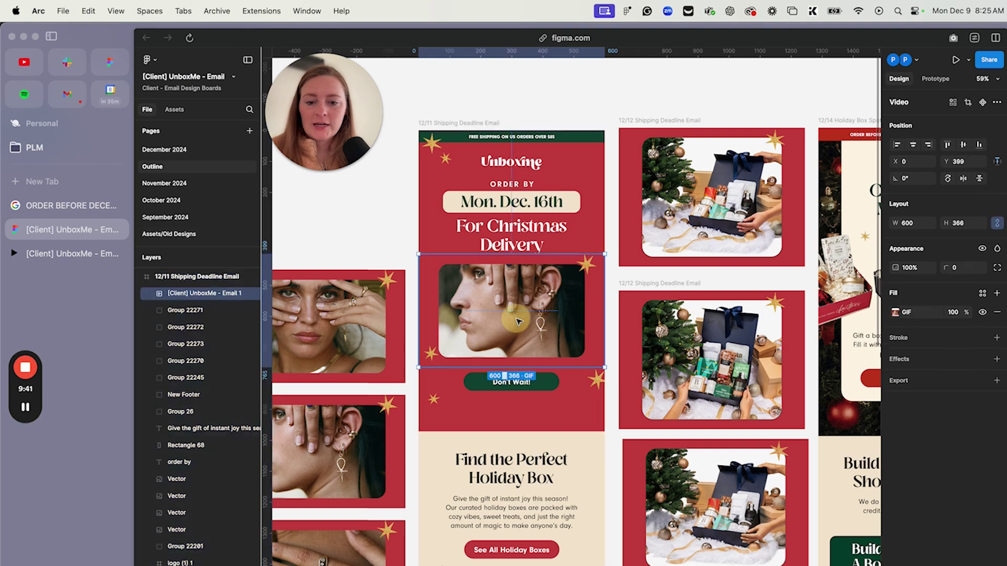
Export the selected jewelry image with the GIF Export plugin's Export GIF action
key("super+k")
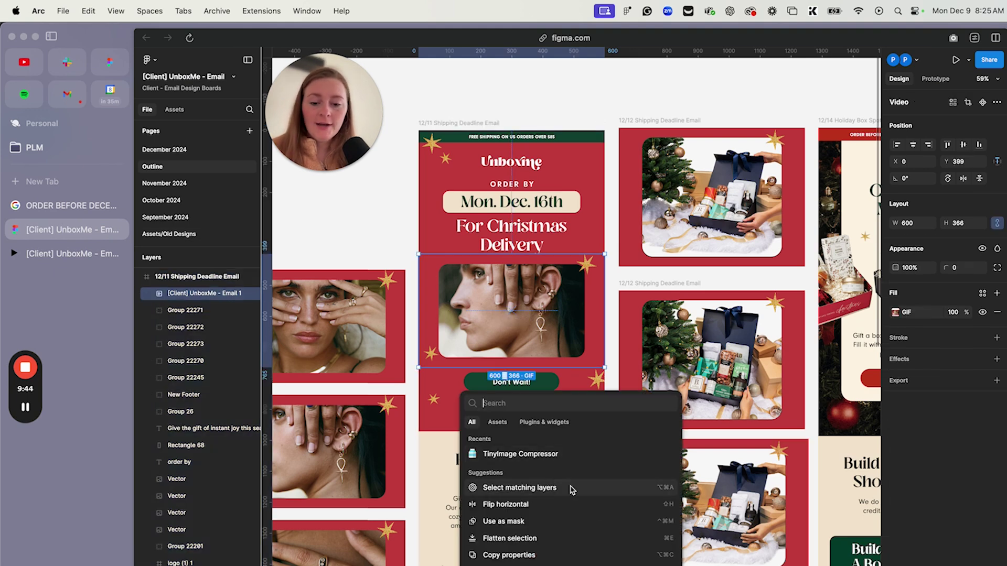
left_click(997, 380)
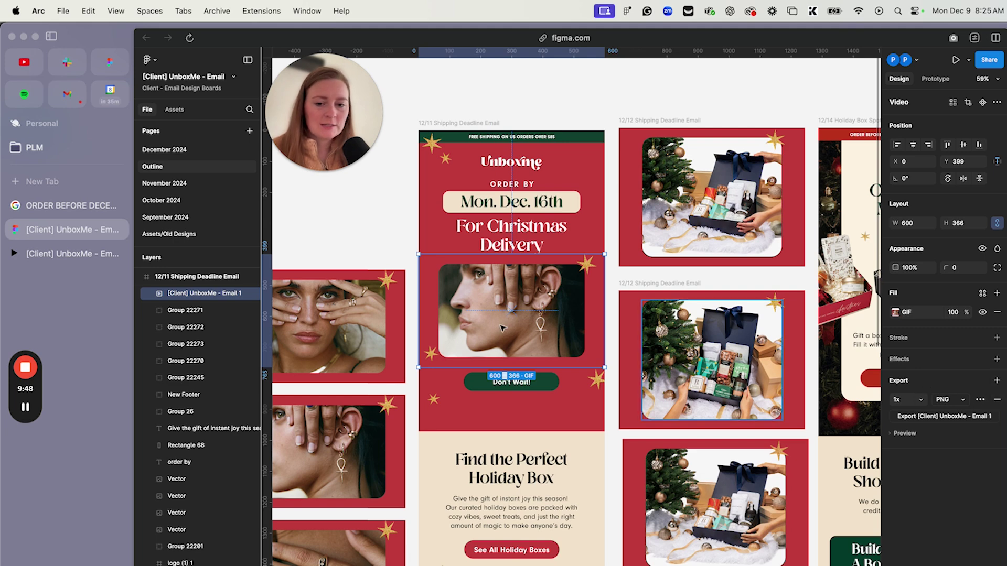
key("super+k")
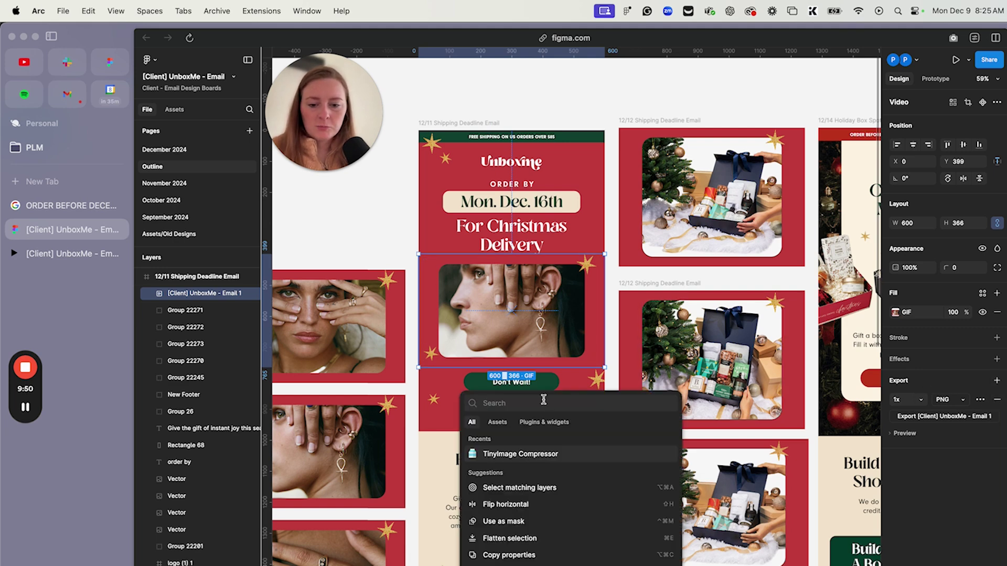
type("gif")
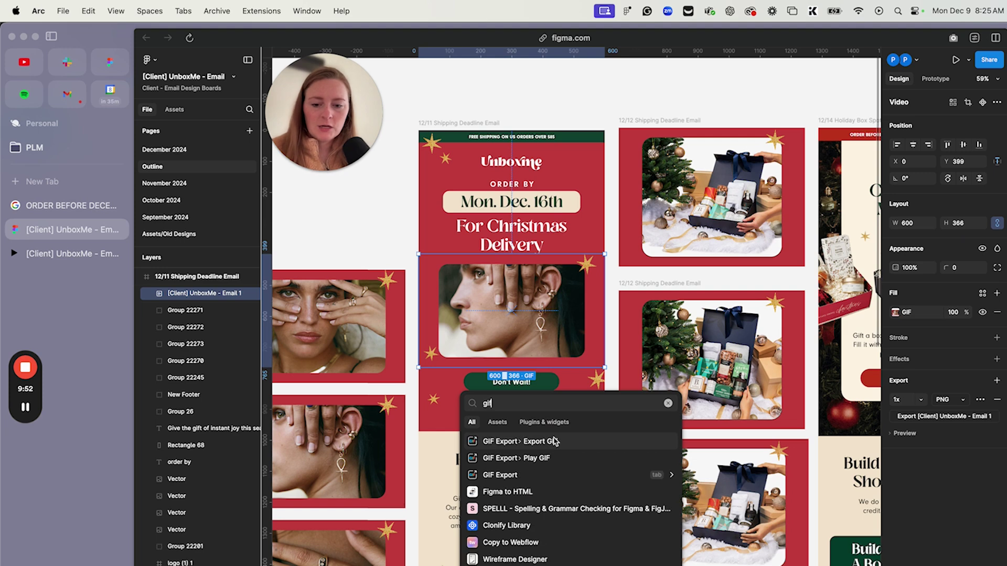
left_click(560, 447)
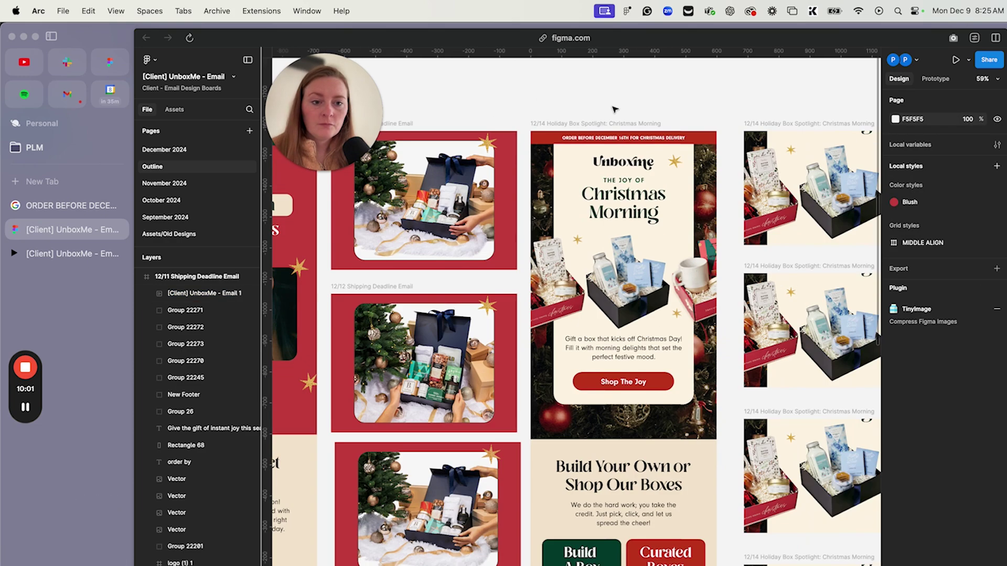
scroll(614, 109, "right", 5)
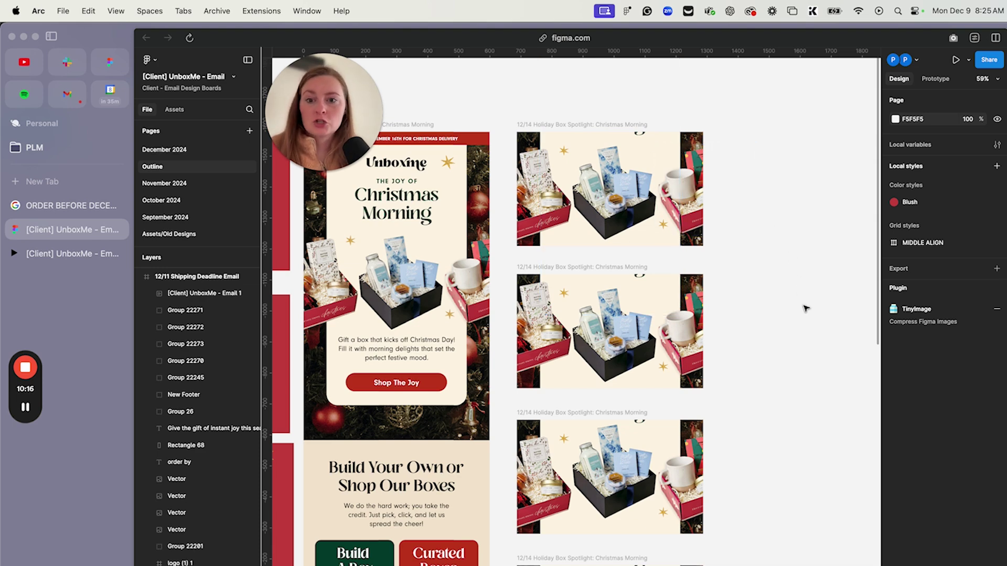
Play the Christmas Morning box image's GIF animation from its fill settings, then close them
scroll(485, 268, "up", 5, "ctrl")
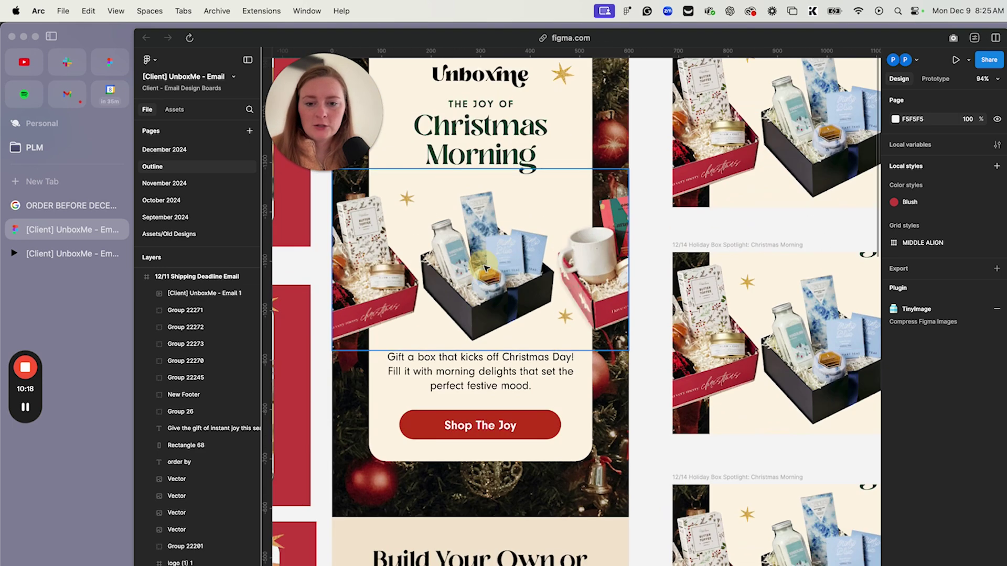
left_click(485, 269)
left_click(893, 314)
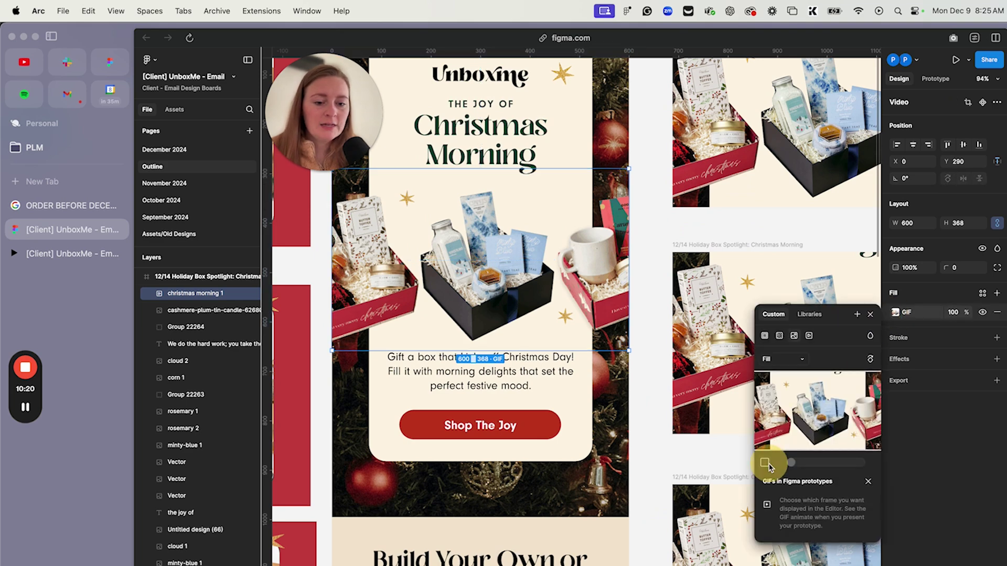
left_click(765, 462)
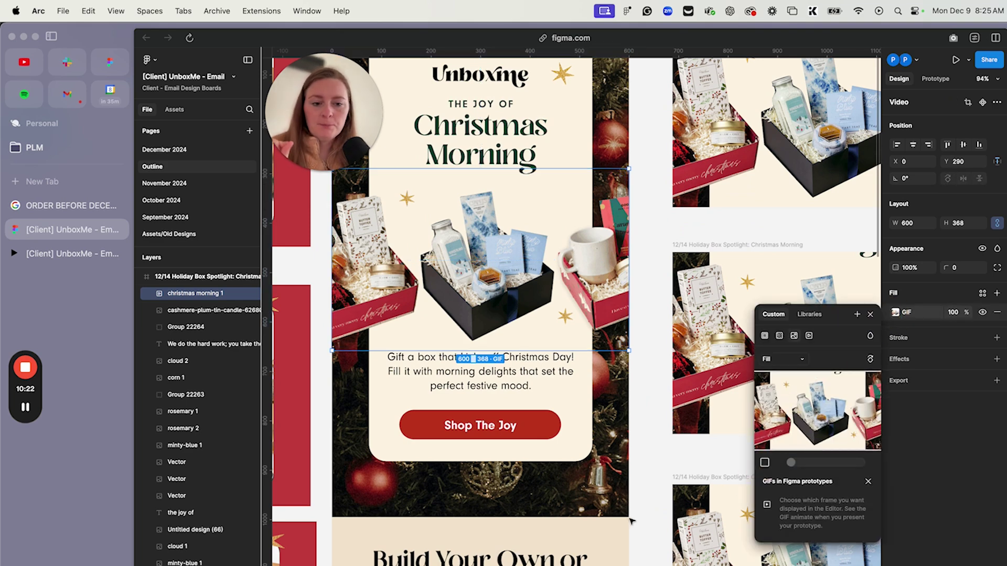
left_click(649, 461)
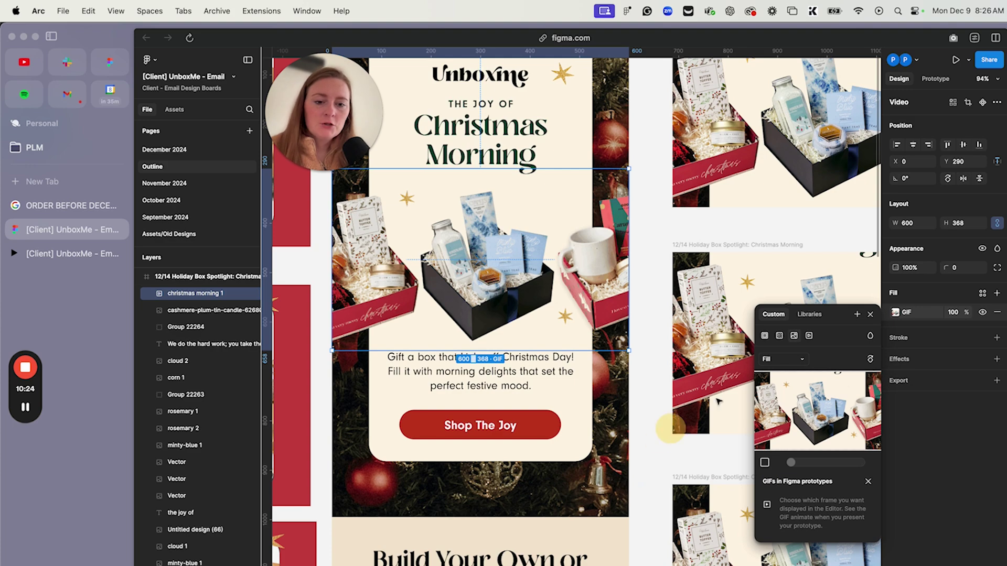
left_click(670, 427)
Move over to the box frames and nudge the cloud 1 image slightly
left_click_drag(734, 458, 532, 489)
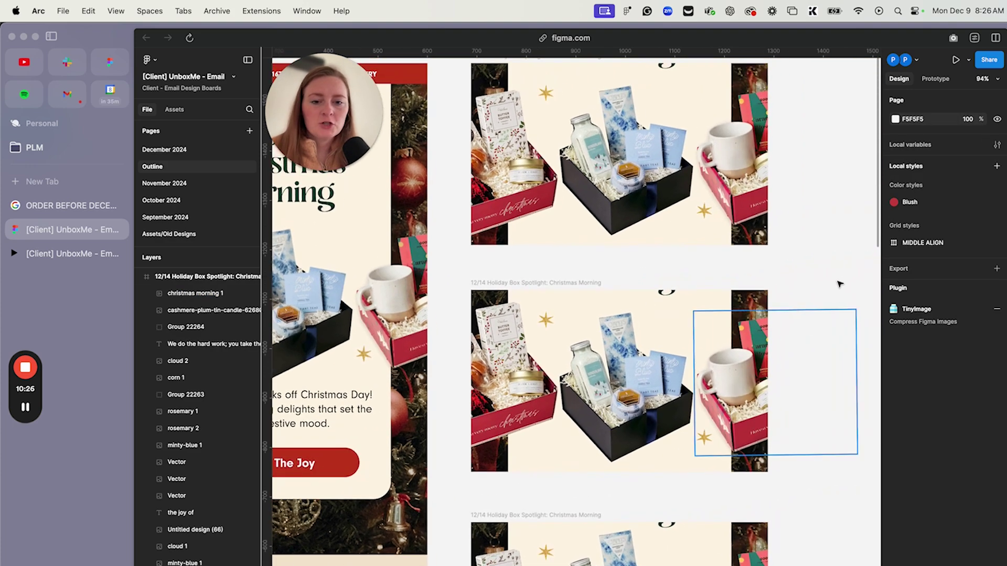
scroll(836, 283, "up", 3)
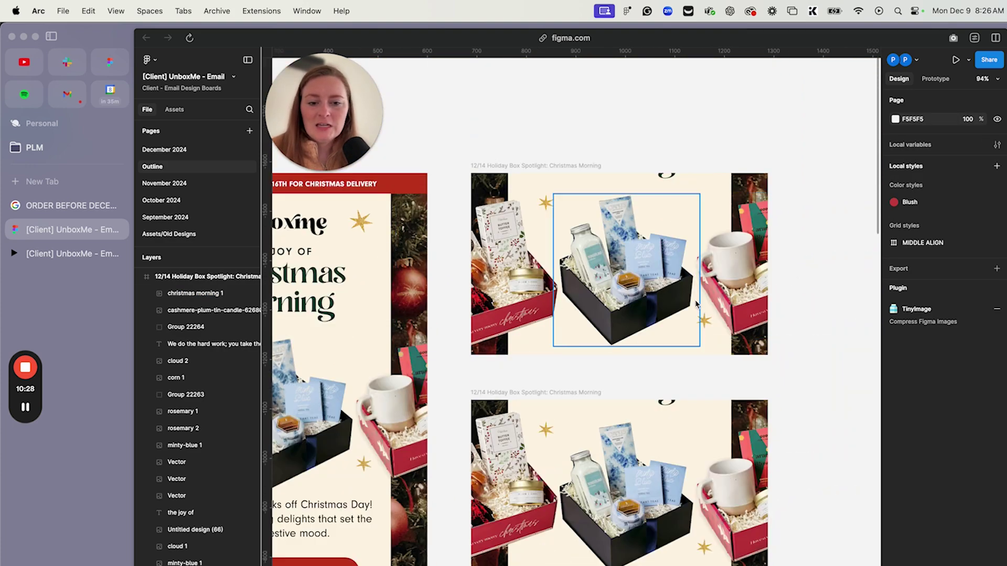
scroll(540, 307, "right", 2)
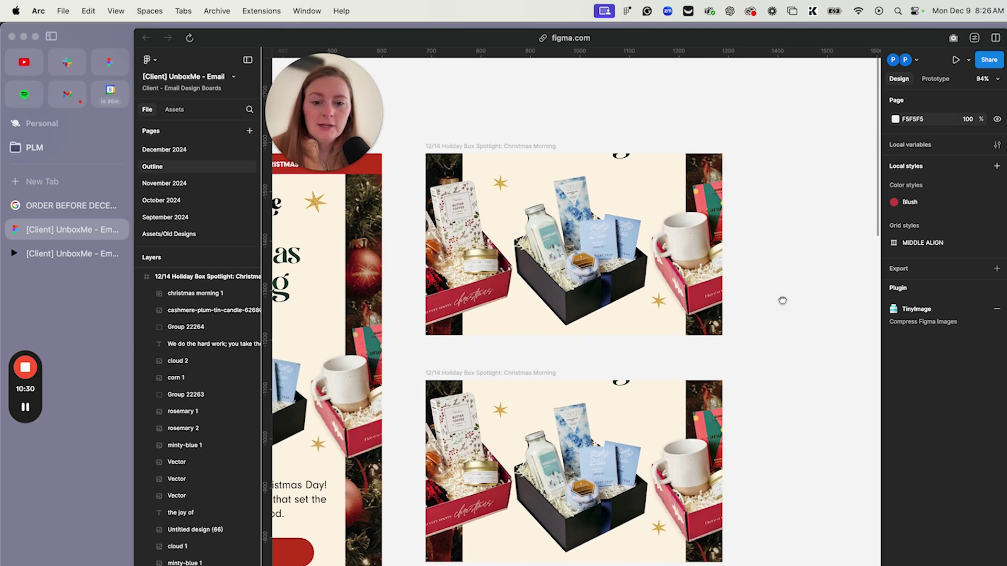
scroll(735, 310, "down", 5)
left_click(475, 397)
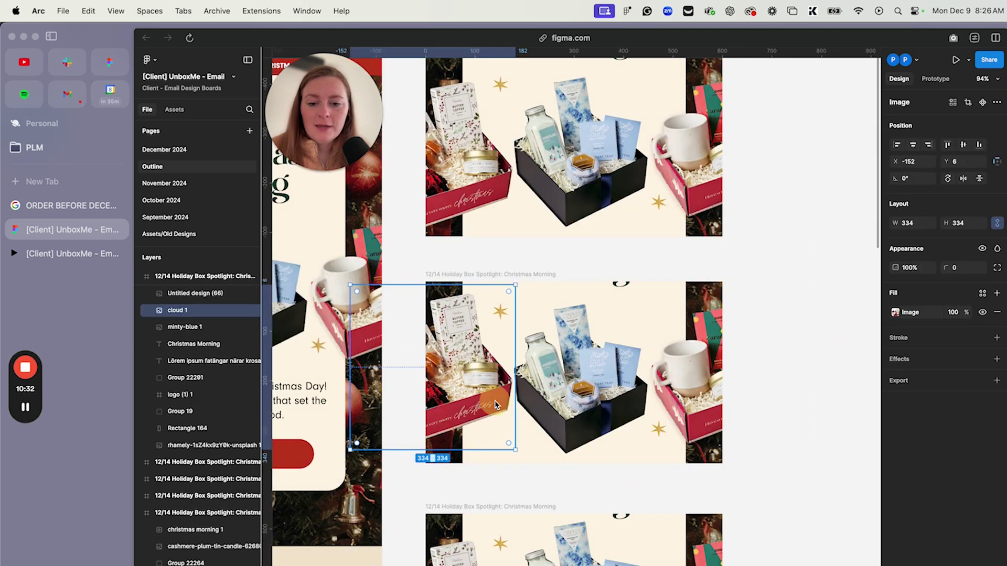
left_click_drag(477, 398, 481, 398)
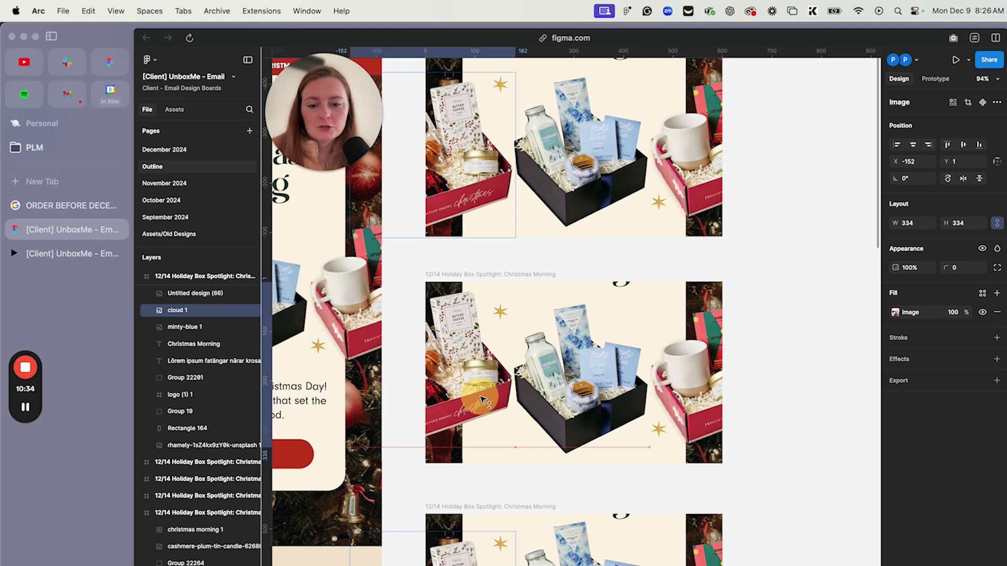
scroll(598, 410, "down", 8)
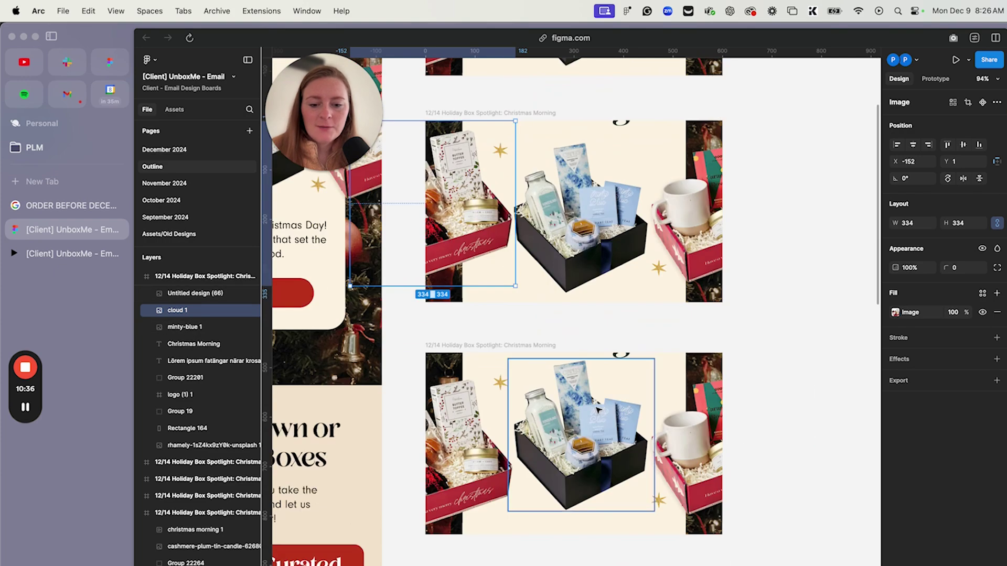
Inspect the middle gift-box image, then select everything in the right column of boards
left_click(596, 422)
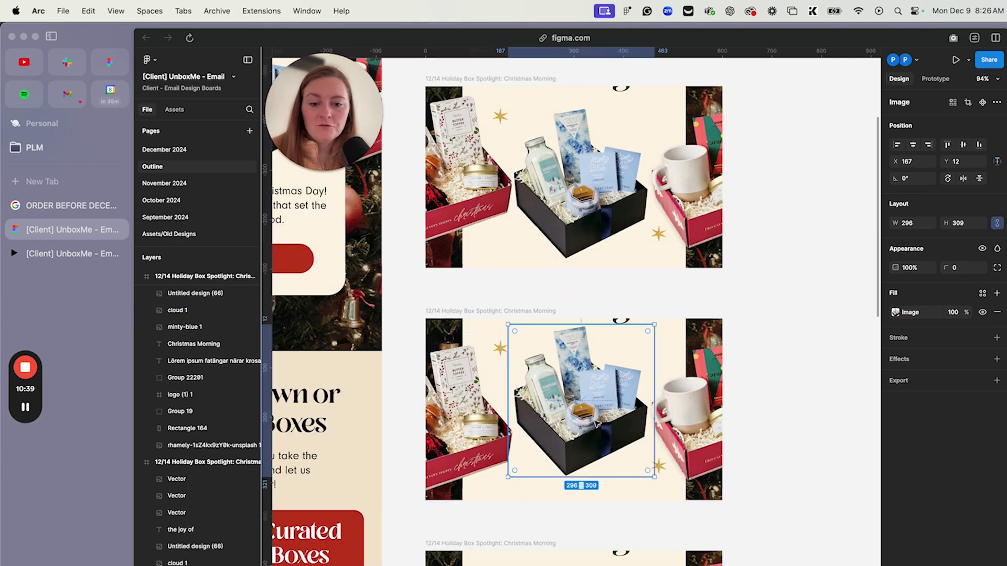
scroll(682, 430, "down", 7)
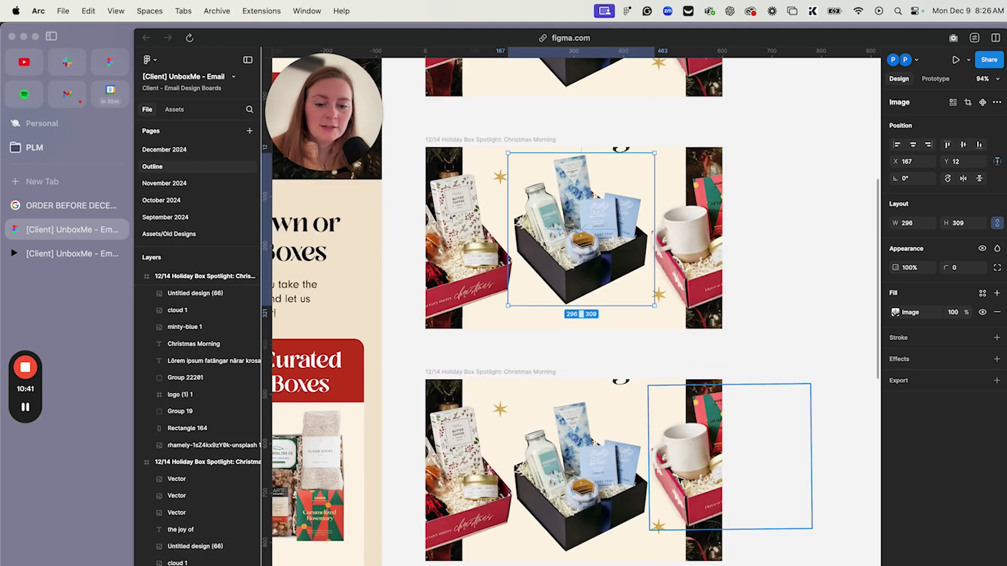
scroll(684, 479, "down", 7)
scroll(804, 326, "down", 5)
scroll(805, 326, "up", 5)
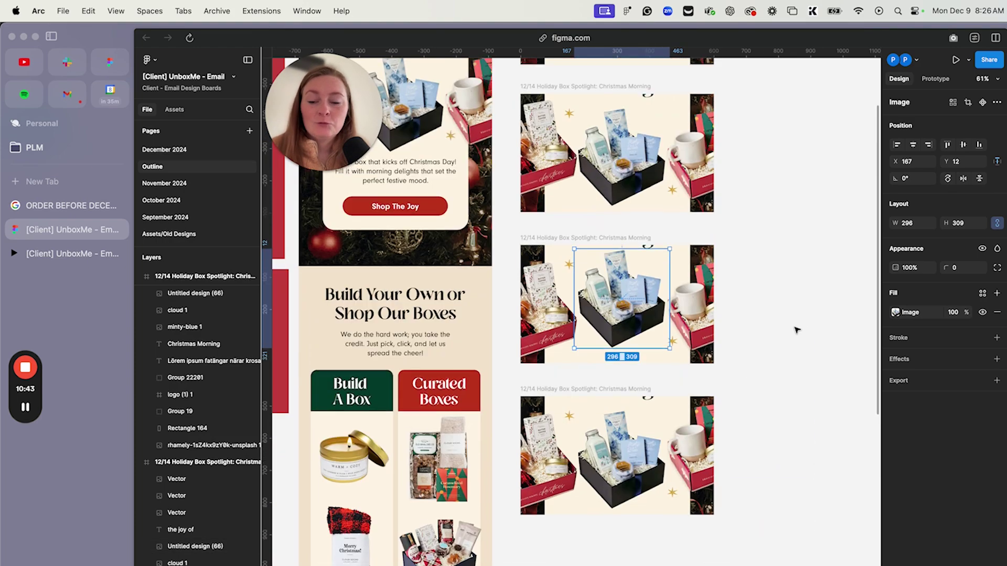
left_click(796, 329)
scroll(796, 329, "down", 5)
left_click_drag(792, 162, 672, 455)
Select the four stacked holiday box frames, then clear the selection
left_click(703, 181)
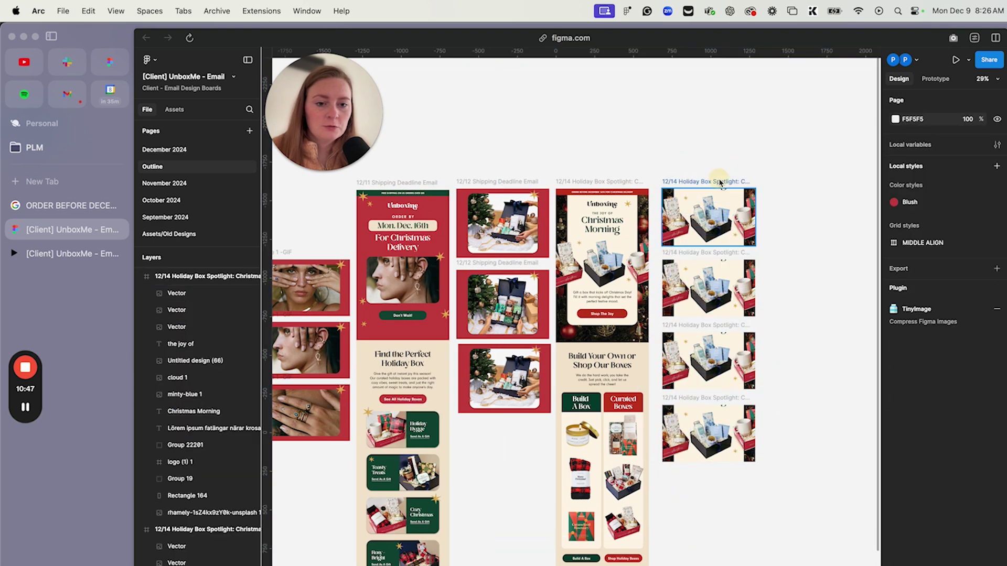
left_click(702, 277, "shift")
left_click(691, 328, "shift")
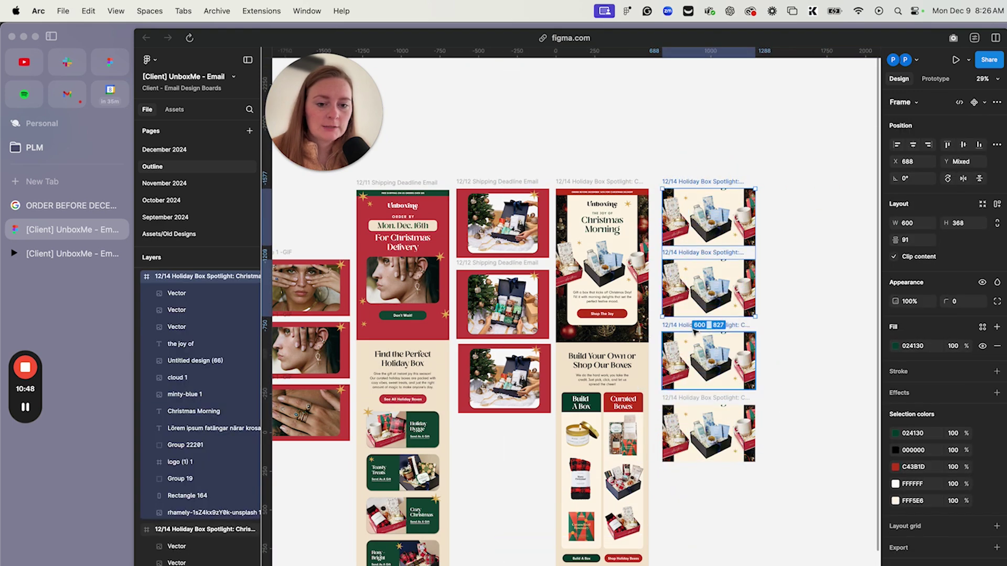
left_click(684, 399, "shift")
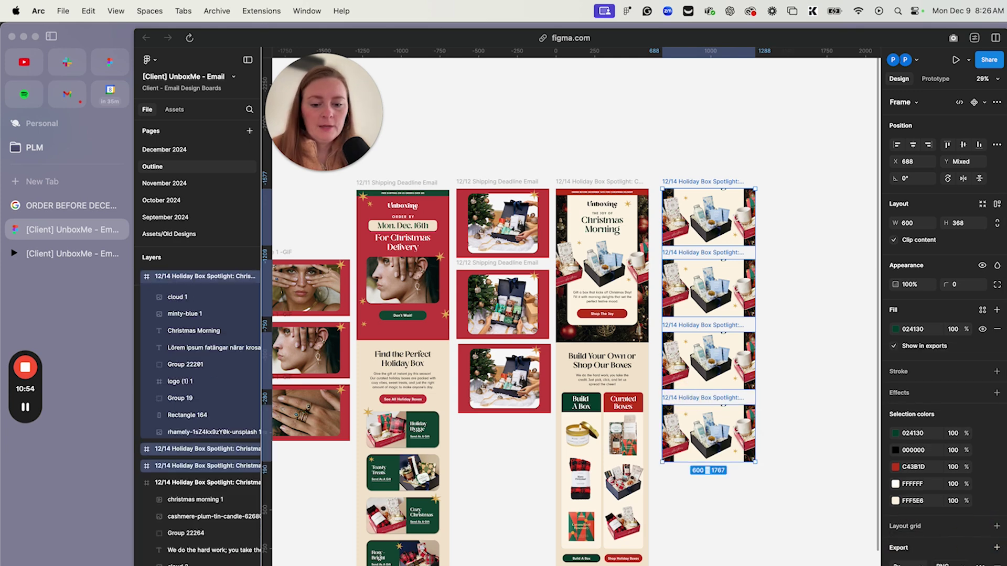
key("Escape")
Launch TinyImage Compressor and exclude the three Frame 1 -GIF layers and the UnboxMe email layer
key("super+k")
left_click(534, 469)
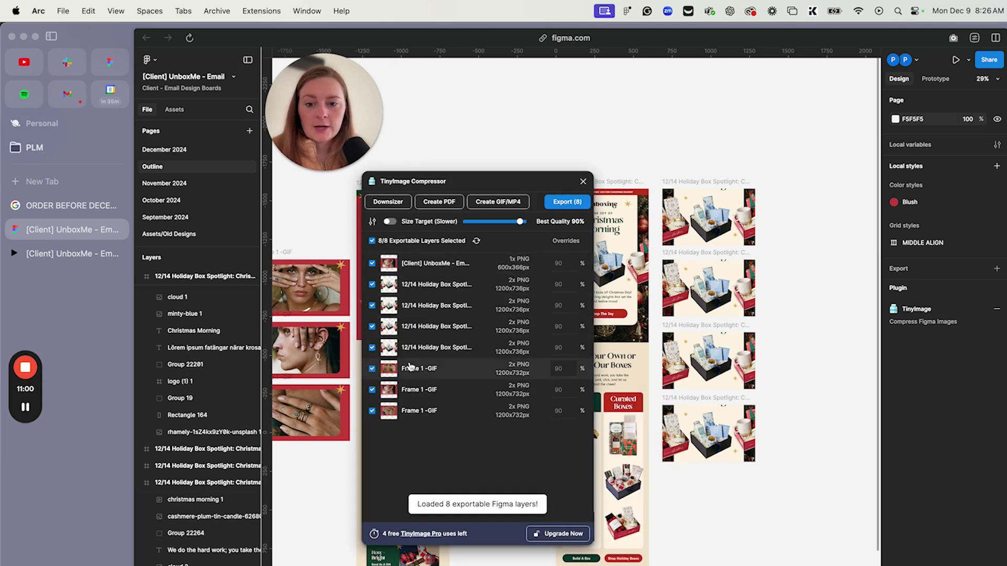
left_click(372, 368)
left_click(371, 390)
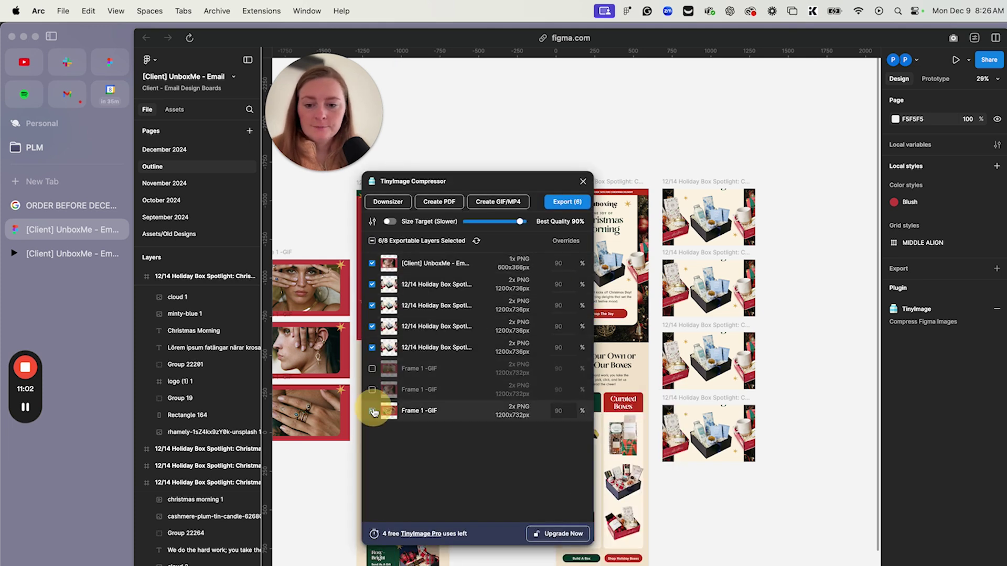
left_click(372, 411)
left_click(372, 263)
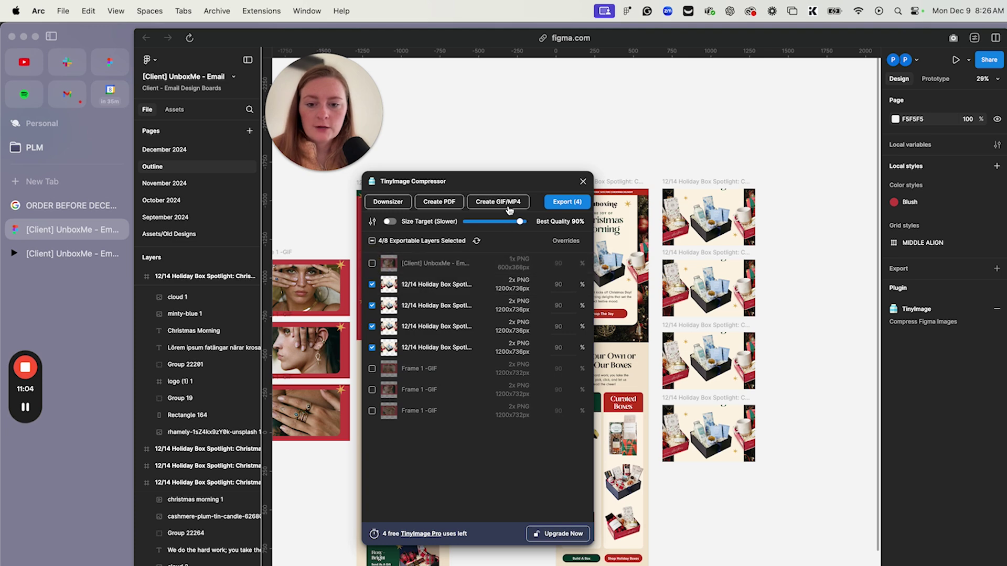
Create an animated GIF in TinyImage from the four selected holiday box frames
left_click(497, 209)
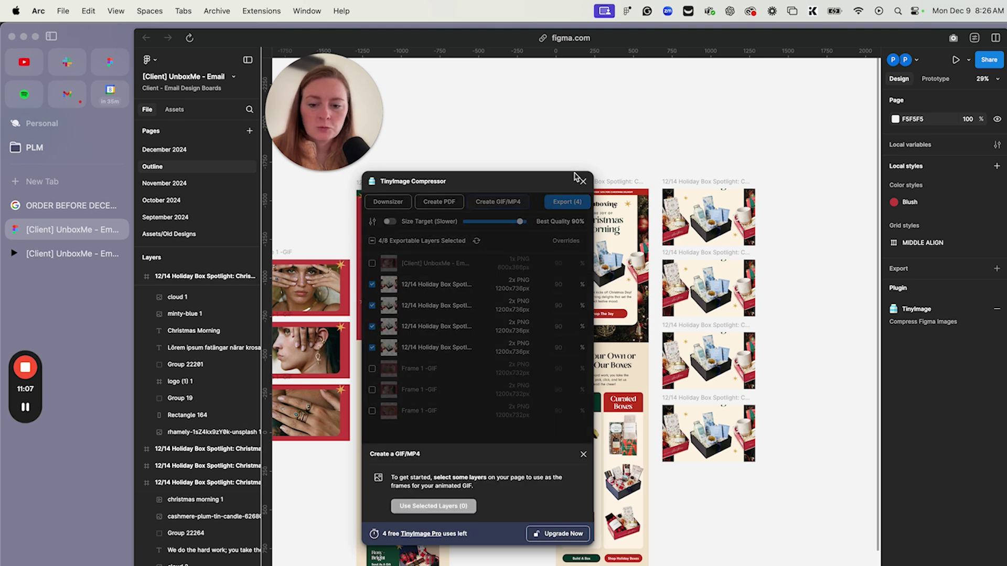
left_click(723, 182)
left_click(686, 257, "shift")
left_click(683, 325, "shift")
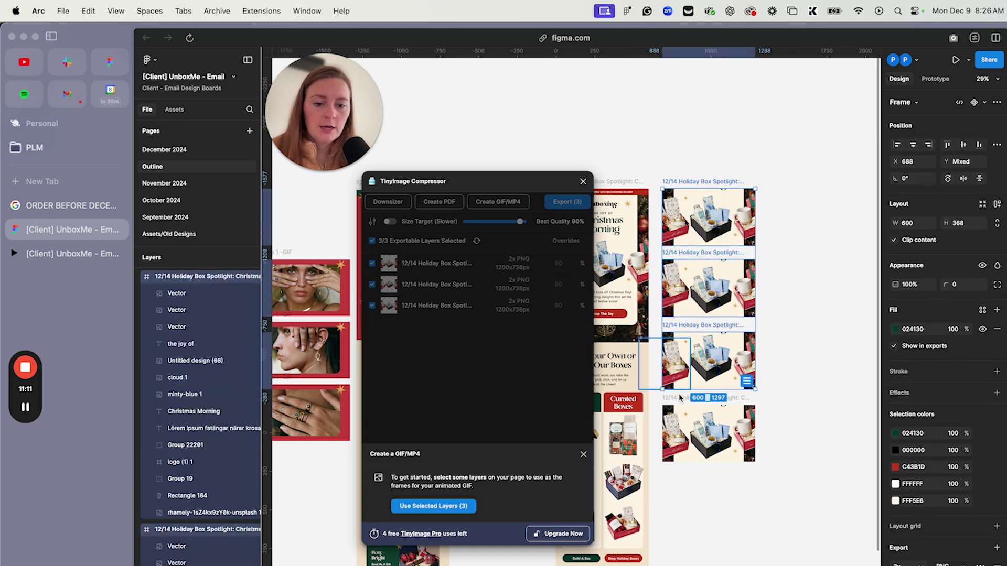
left_click(677, 399, "shift")
left_click(456, 506)
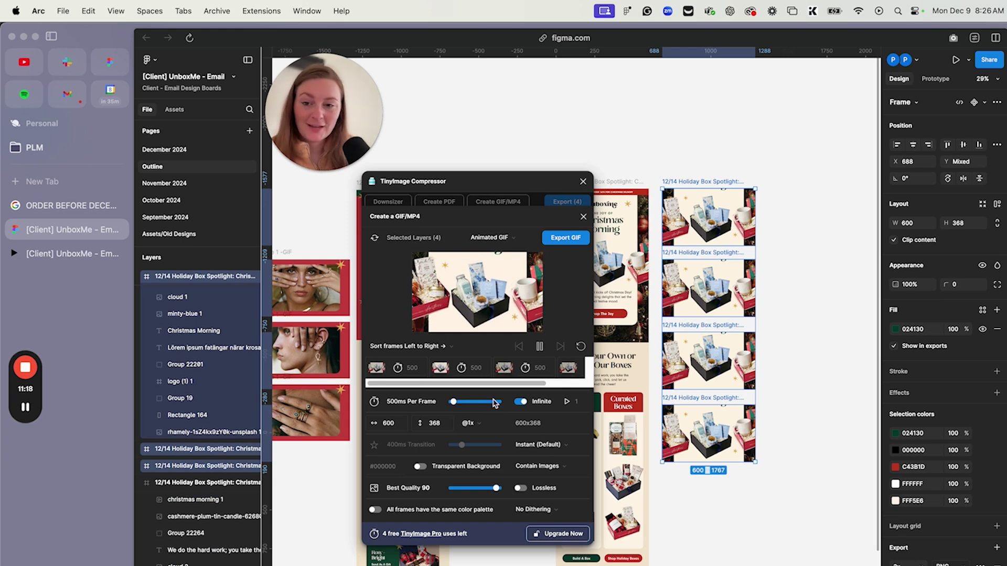
Close the TinyImage Compressor window and drag-select items on the canvas
left_click(584, 182)
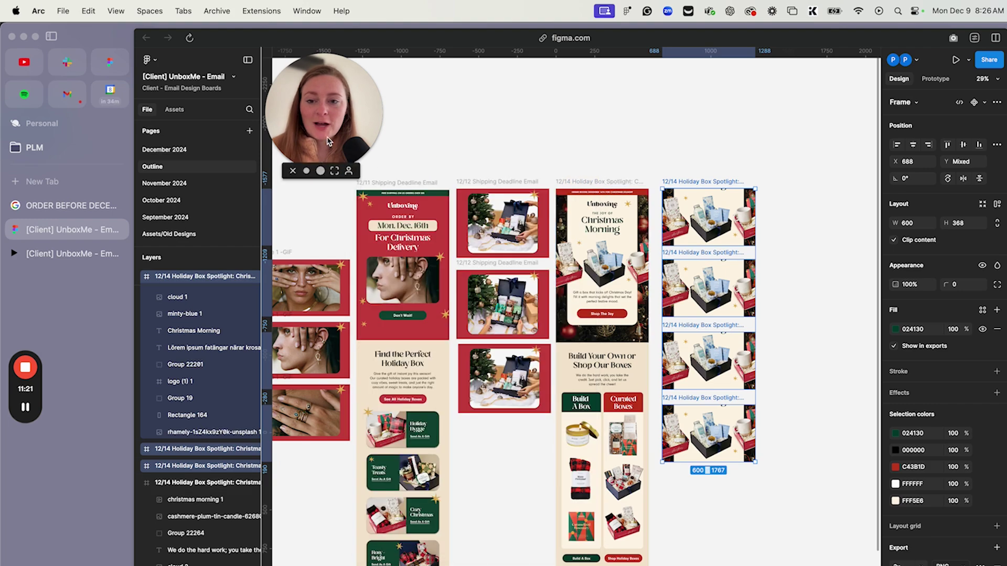
left_click(320, 171)
left_click_drag(427, 153, 513, 378)
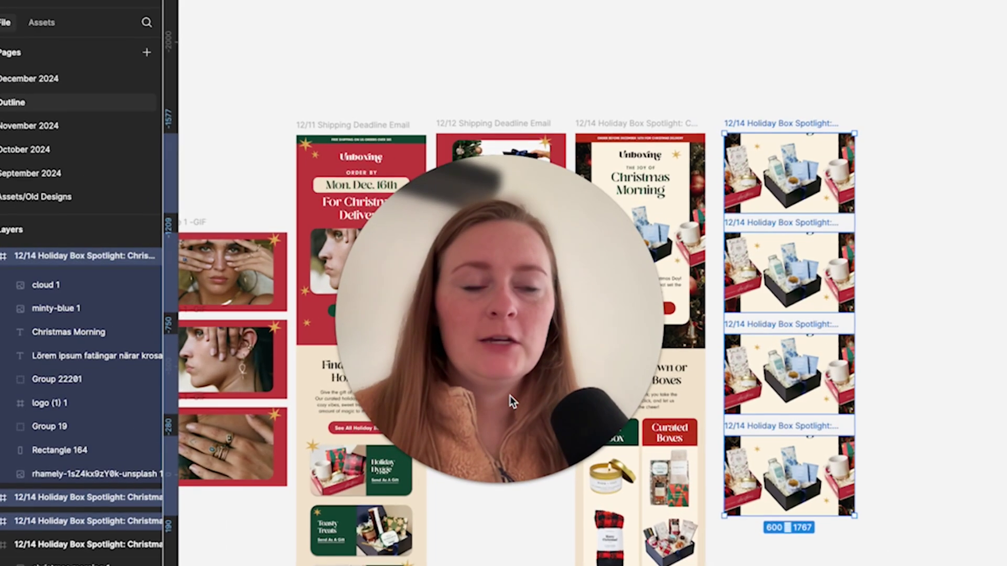